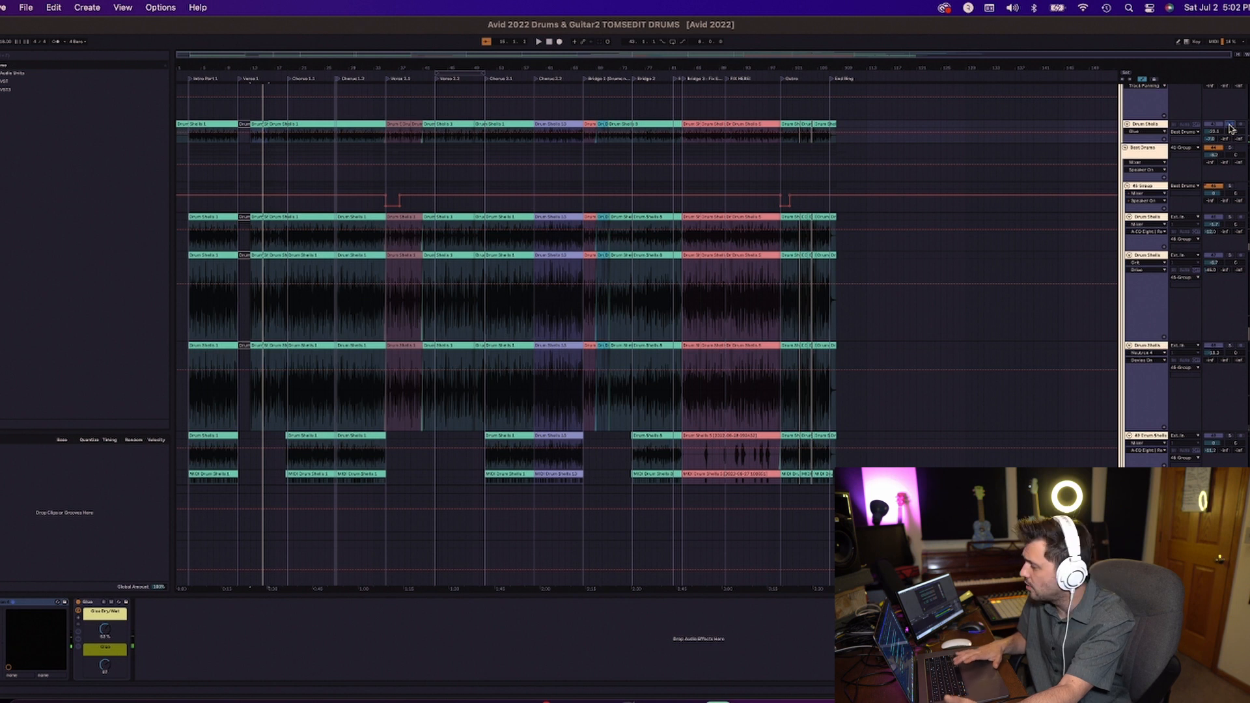
Audition the uppermost Drum Shells track's Neutron equalizer during playback, compare it with bypass on and off, and close the plugin
scroll(1230, 128, up, 3)
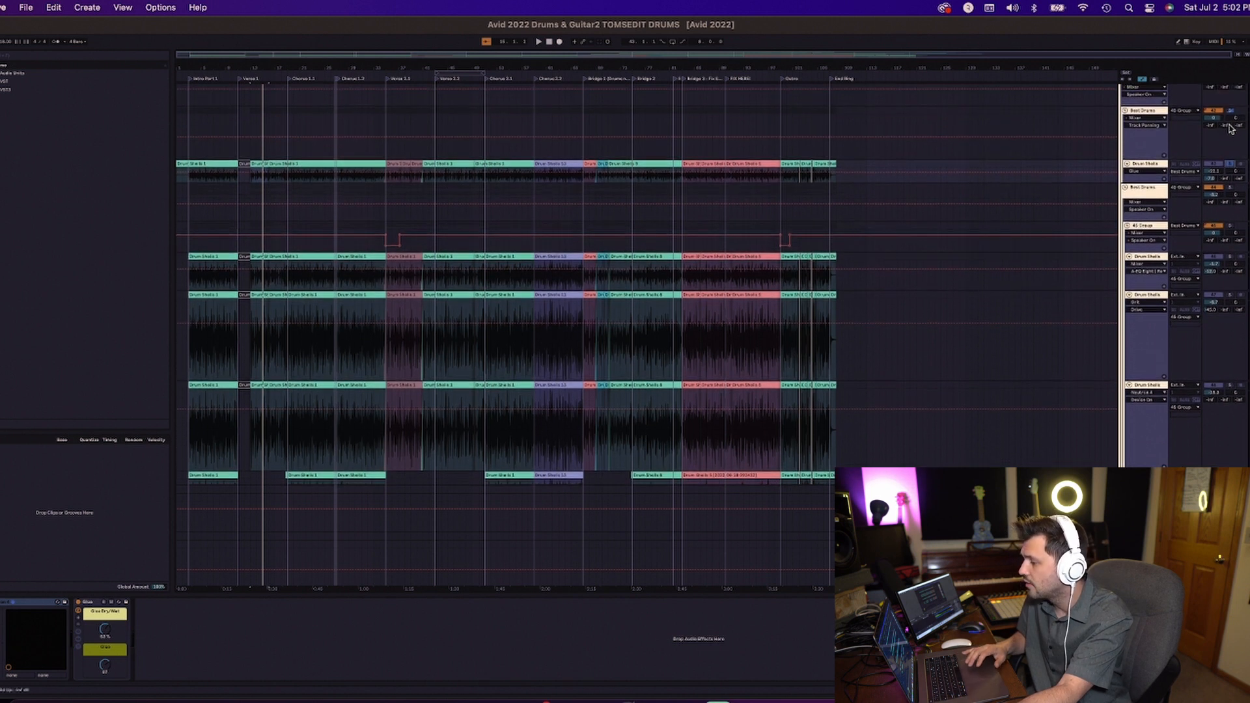
scroll(1230, 128, up, 5)
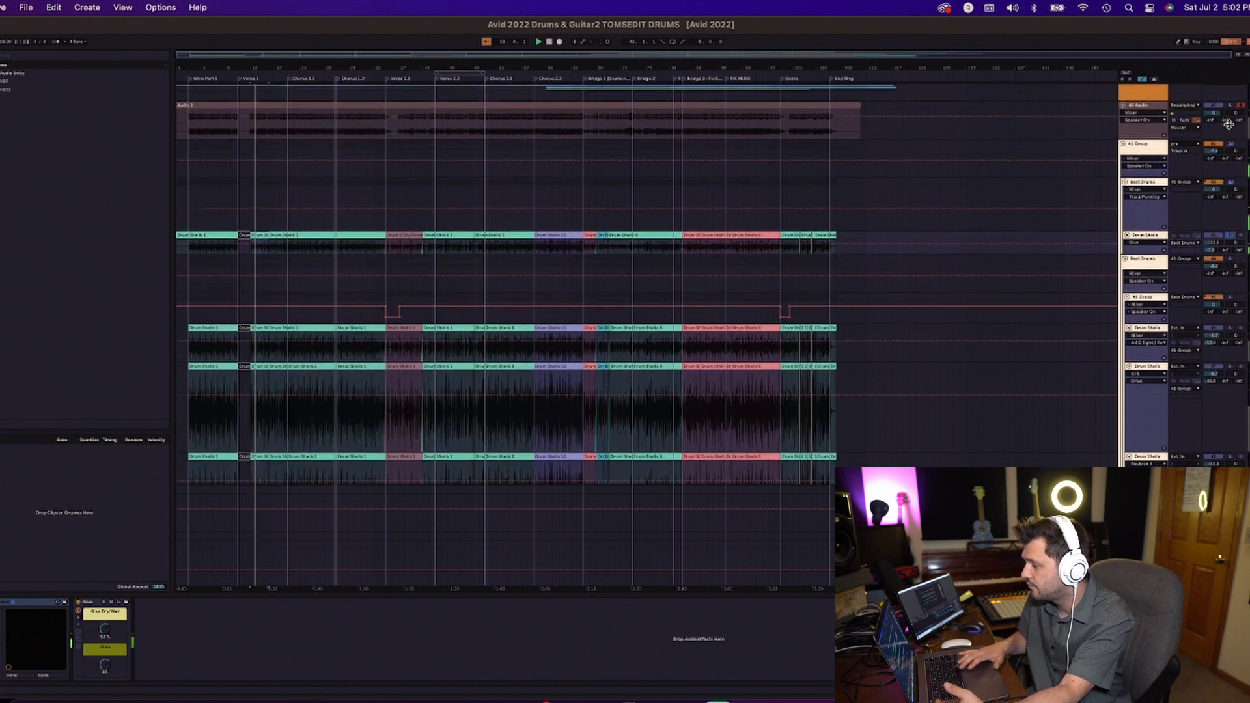
scroll(1230, 180, down, 2)
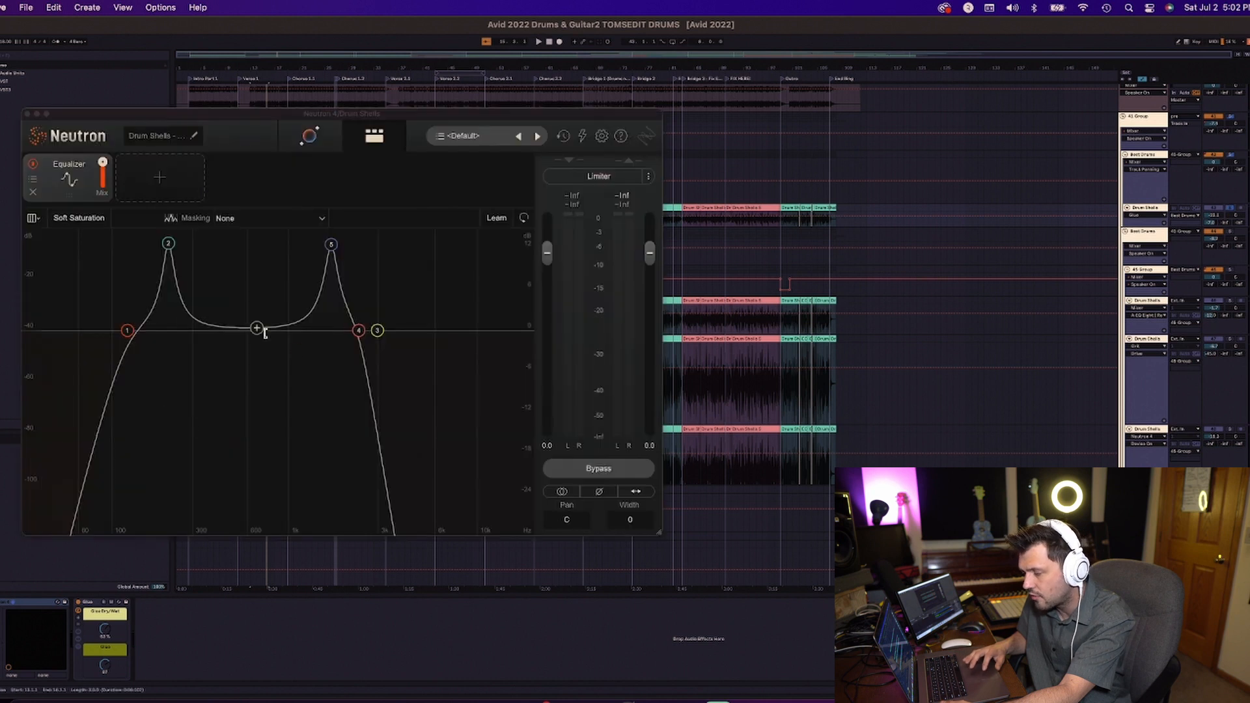
key(space)
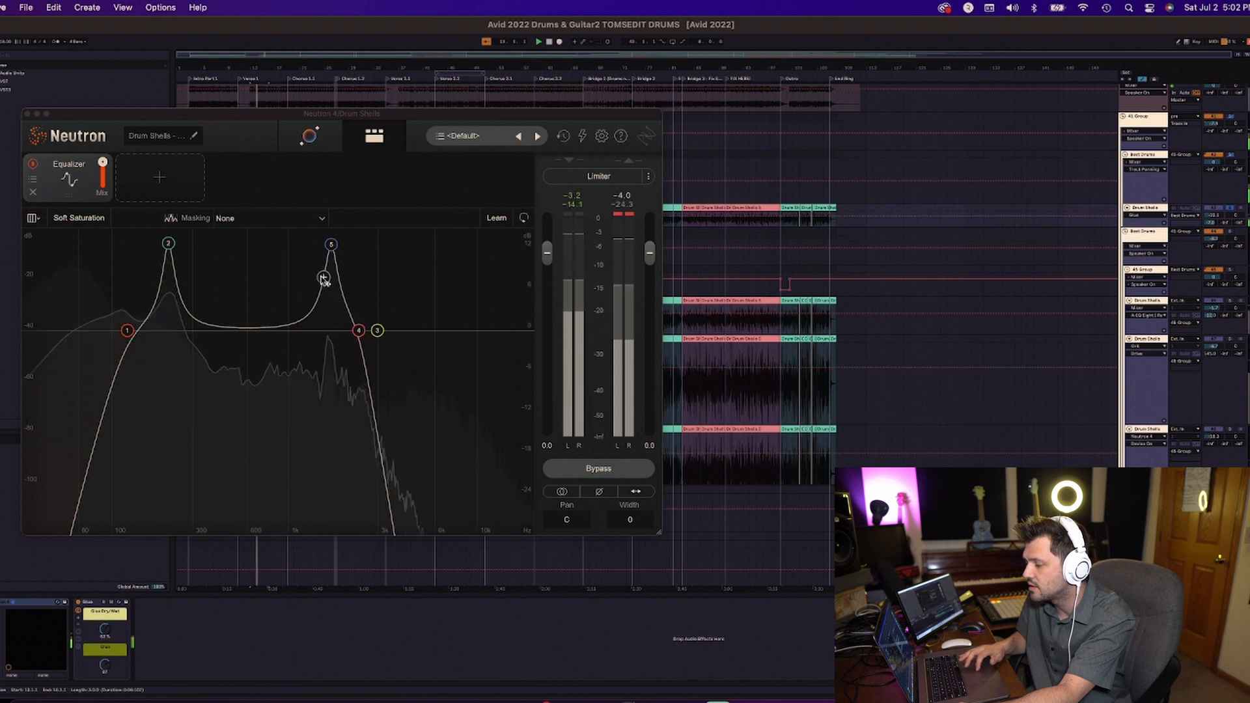
click(557, 469)
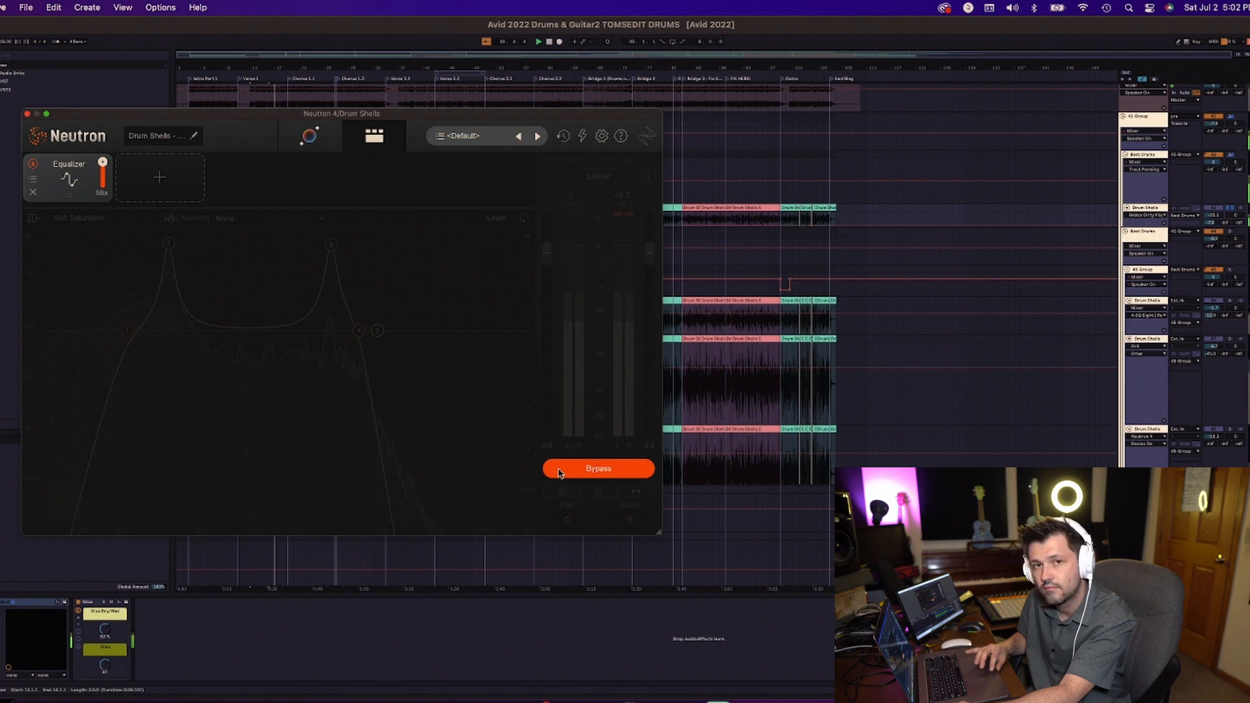
click(558, 469)
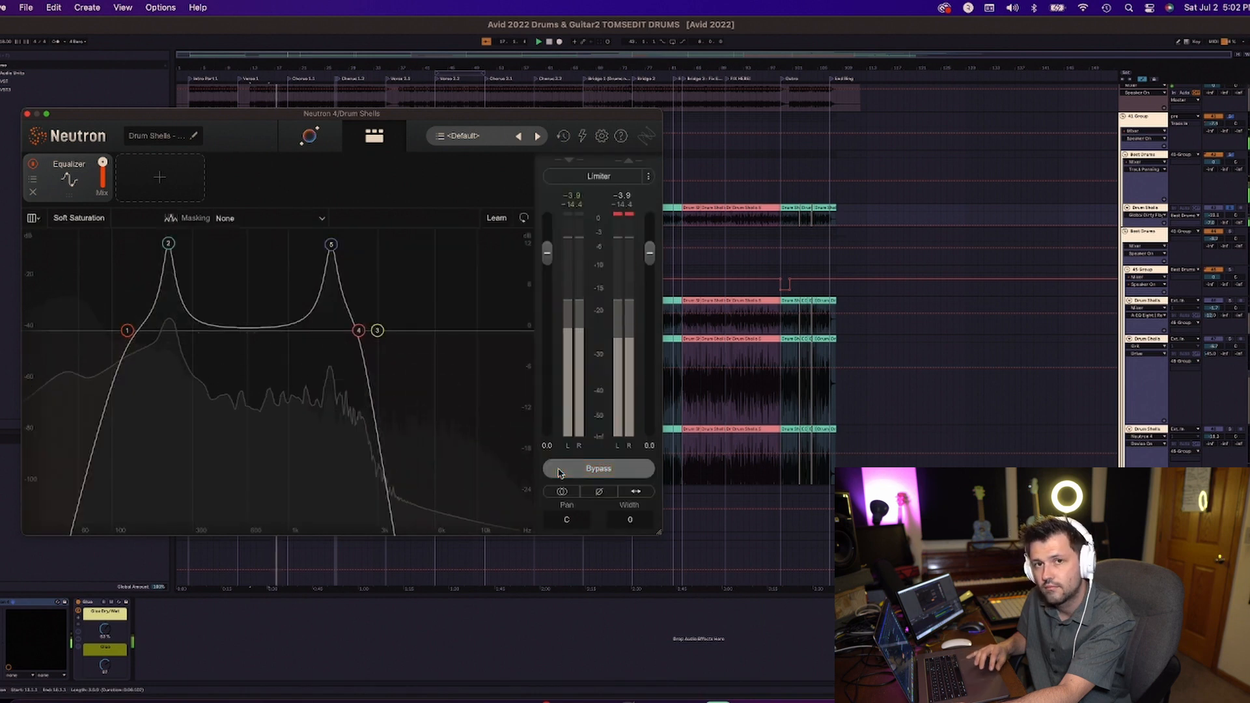
click(27, 113)
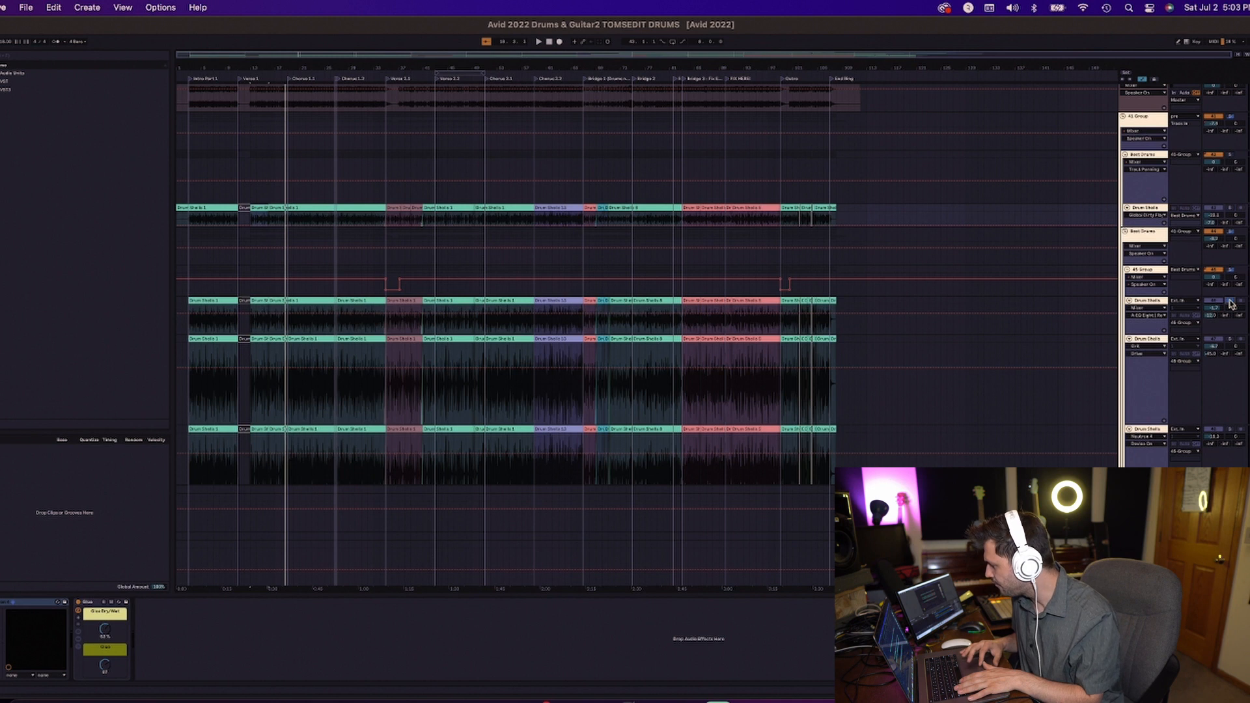
Open Neutron on the nested group's first Drum Shells track and inspect its Tone Match, compressor, exciter and equalizer modules
click(1149, 304)
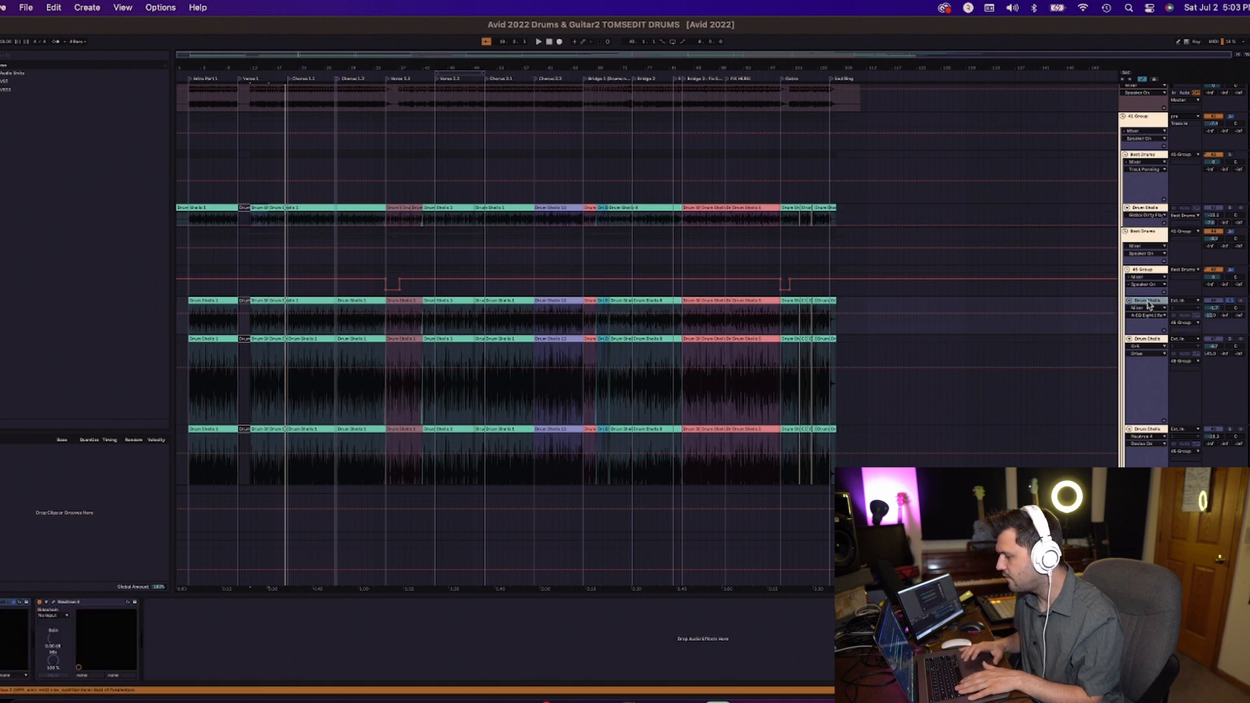
click(54, 604)
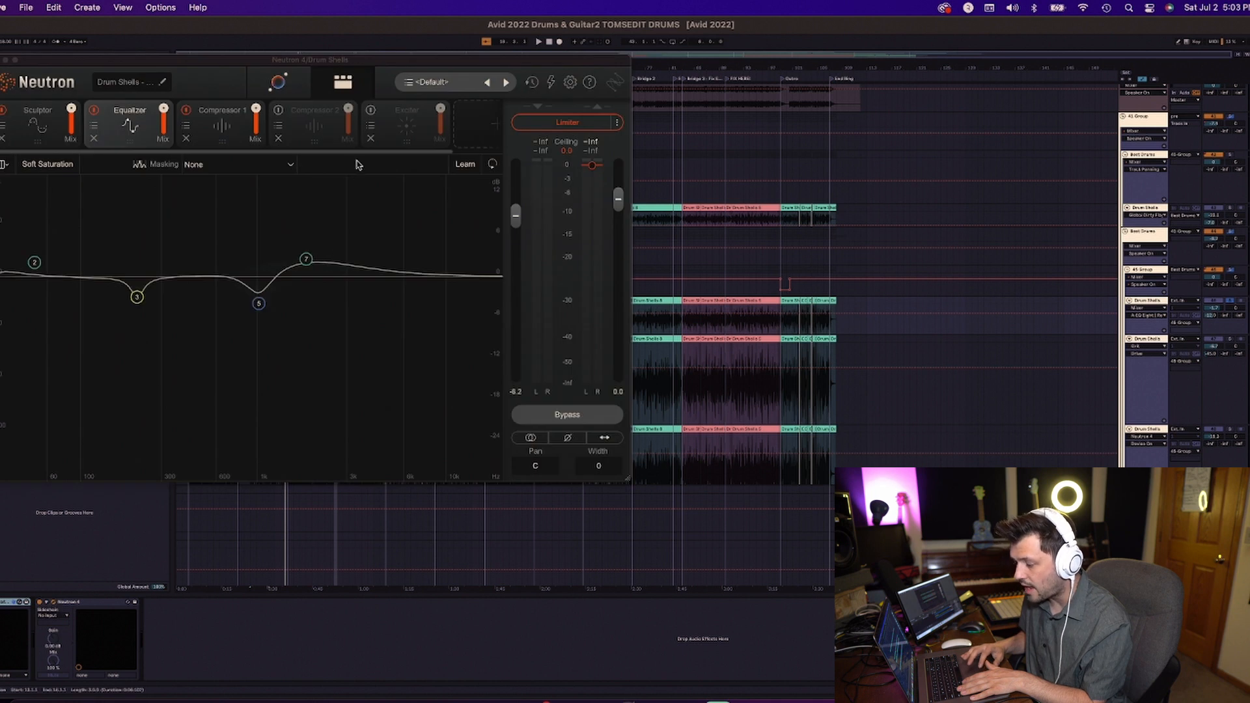
click(278, 82)
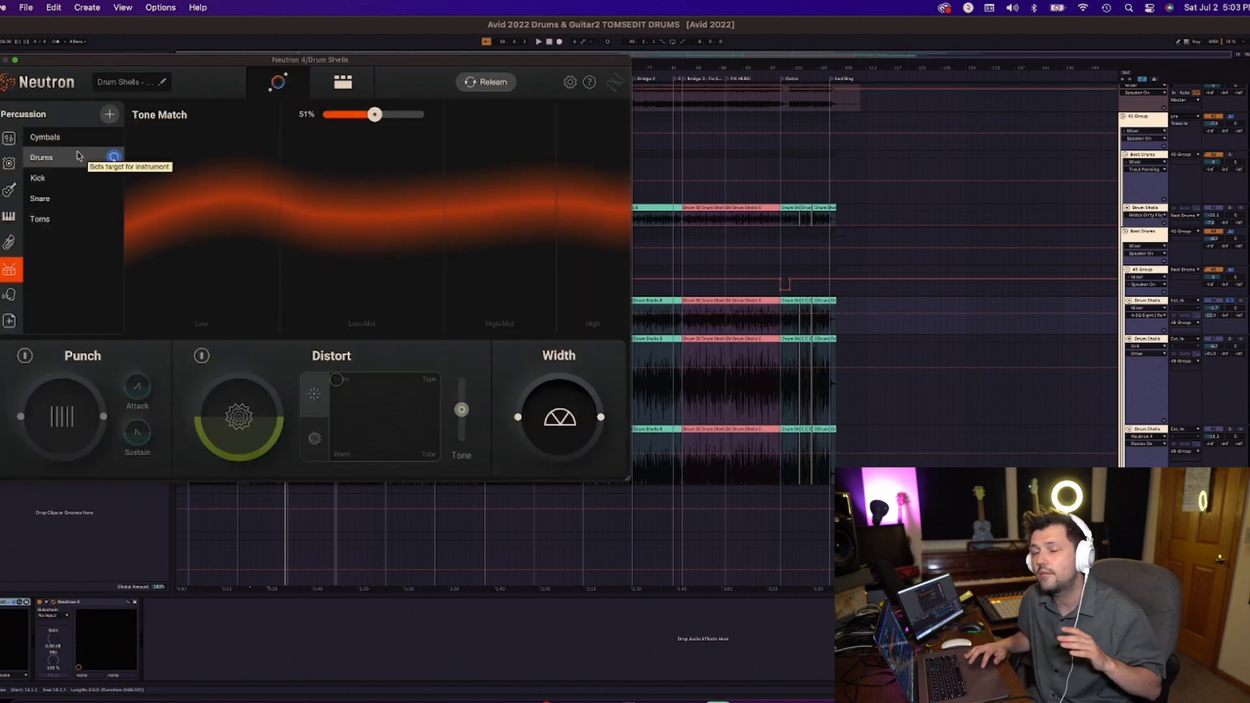
click(343, 82)
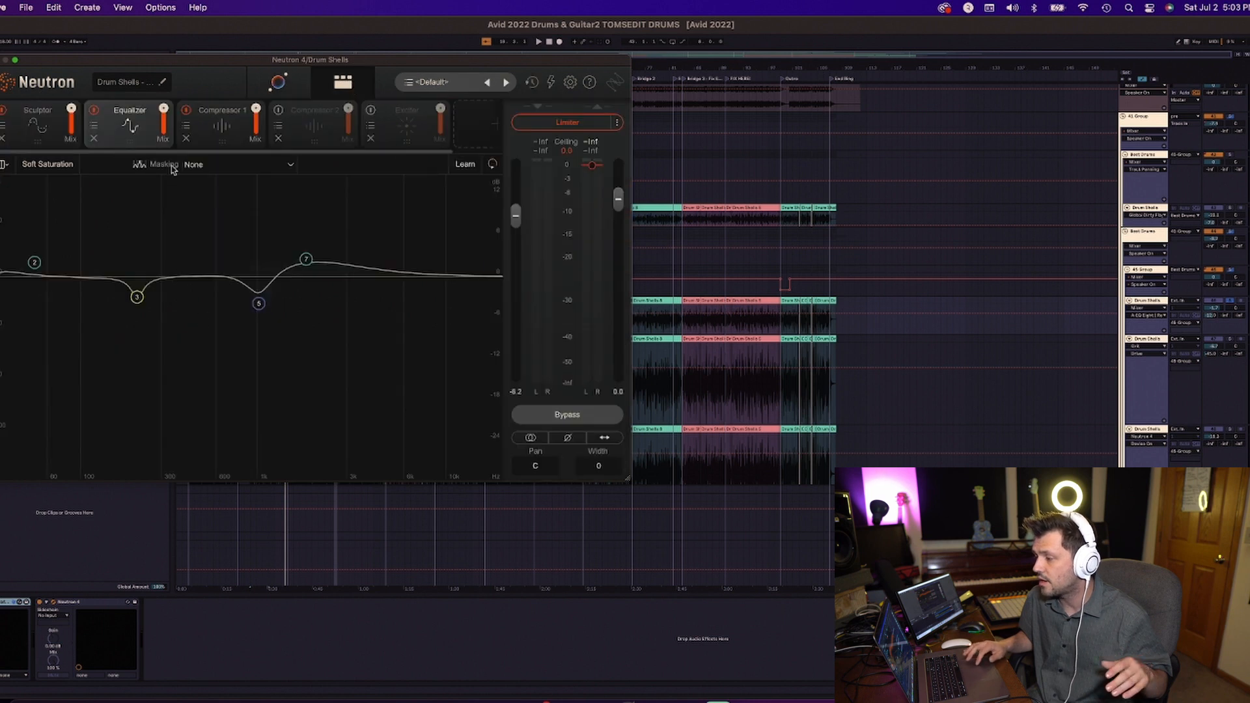
click(226, 140)
click(407, 128)
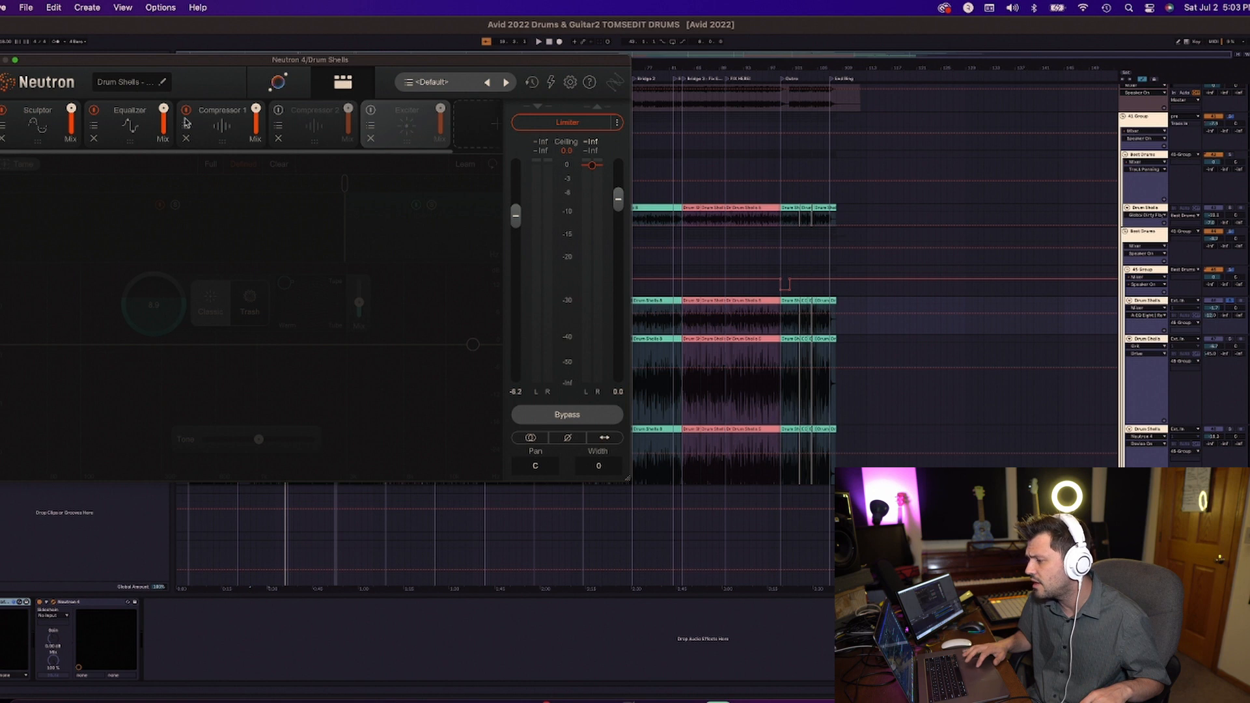
click(298, 128)
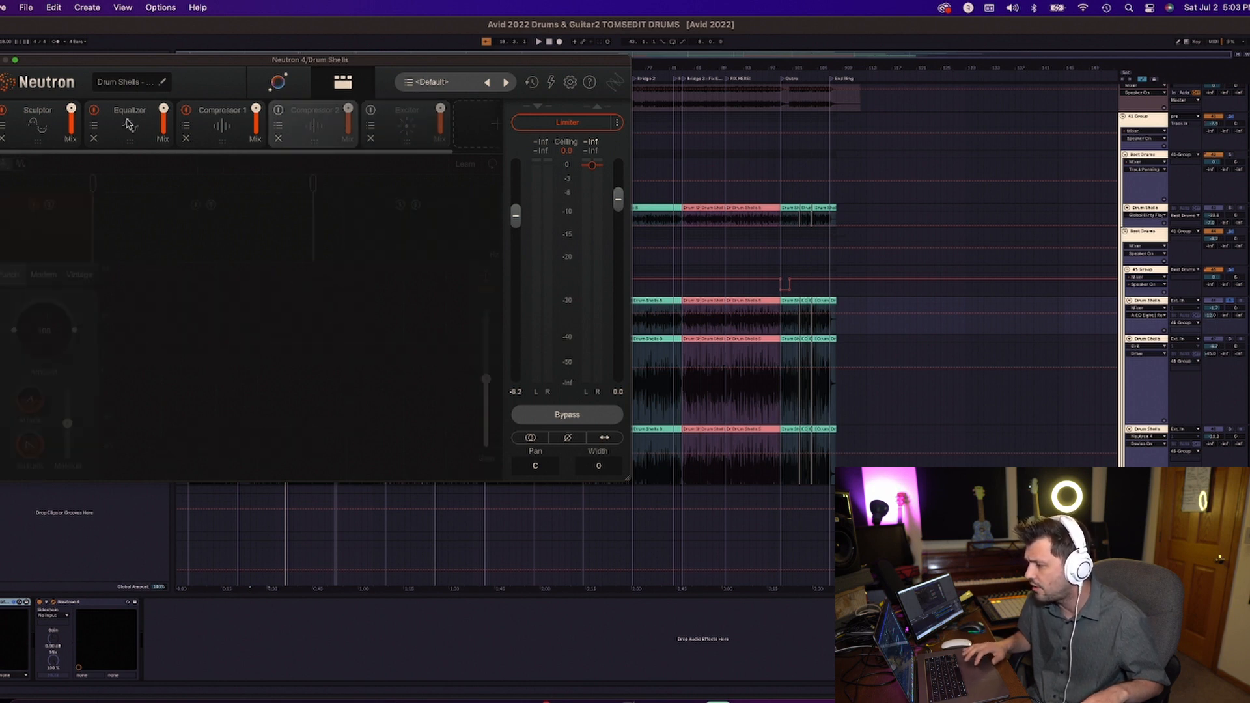
click(211, 125)
click(133, 133)
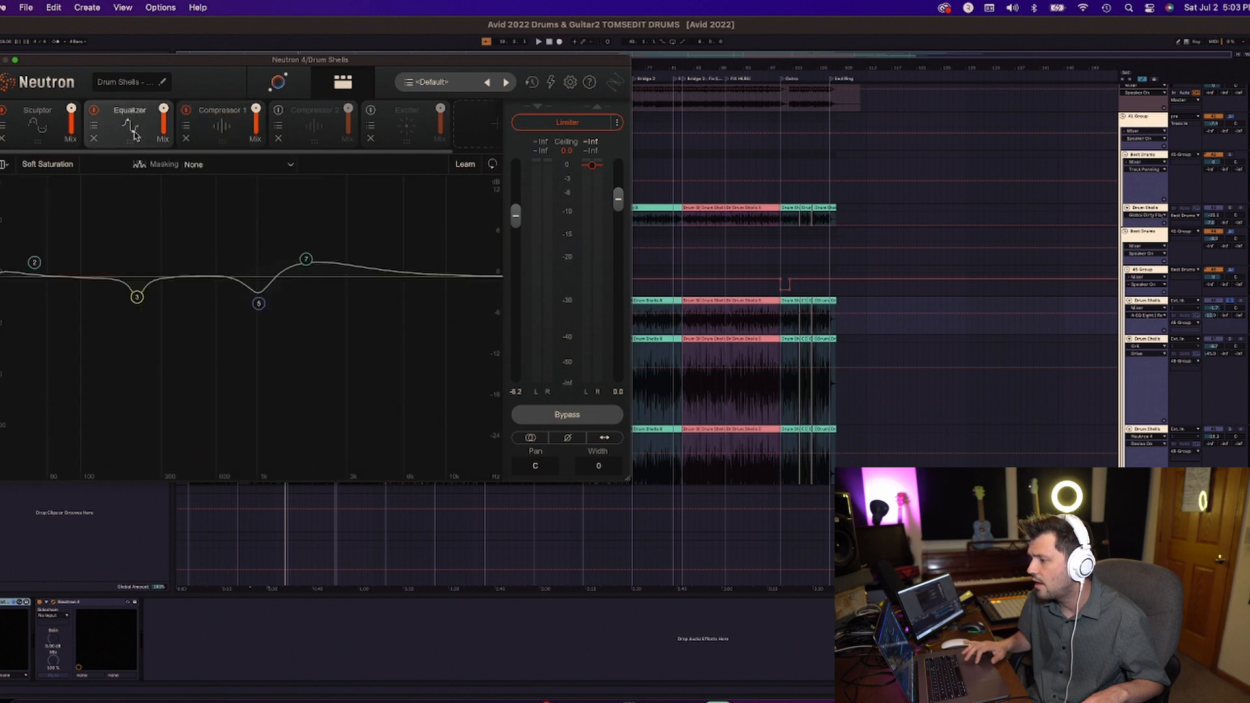
Play the nested group's first Drum Shells track, compare Neutron's processing with bypass on and off, and close the plugin
key(space)
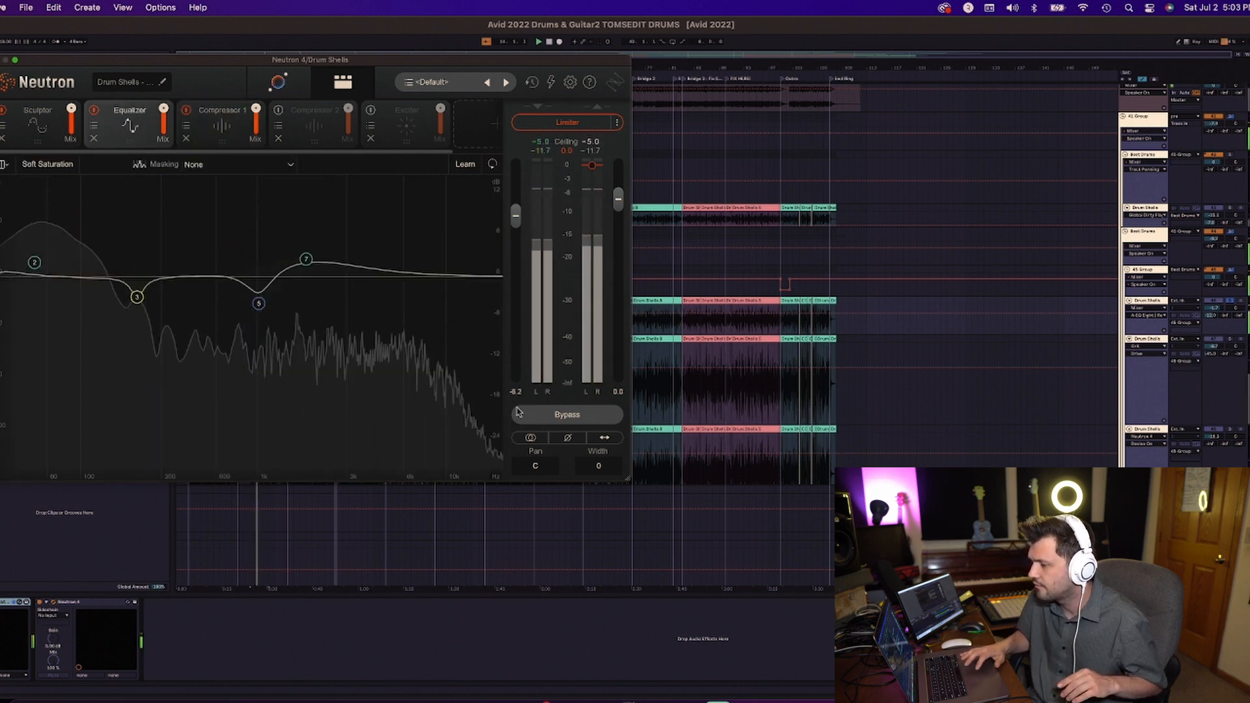
click(563, 415)
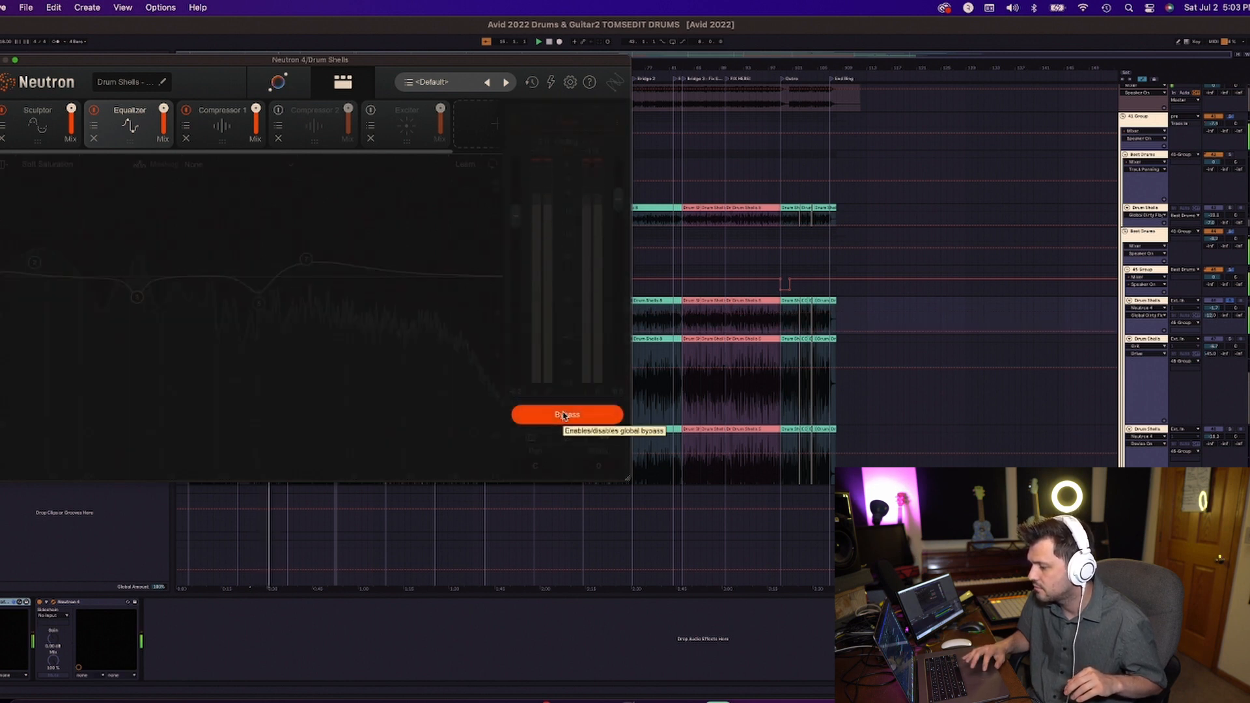
click(564, 416)
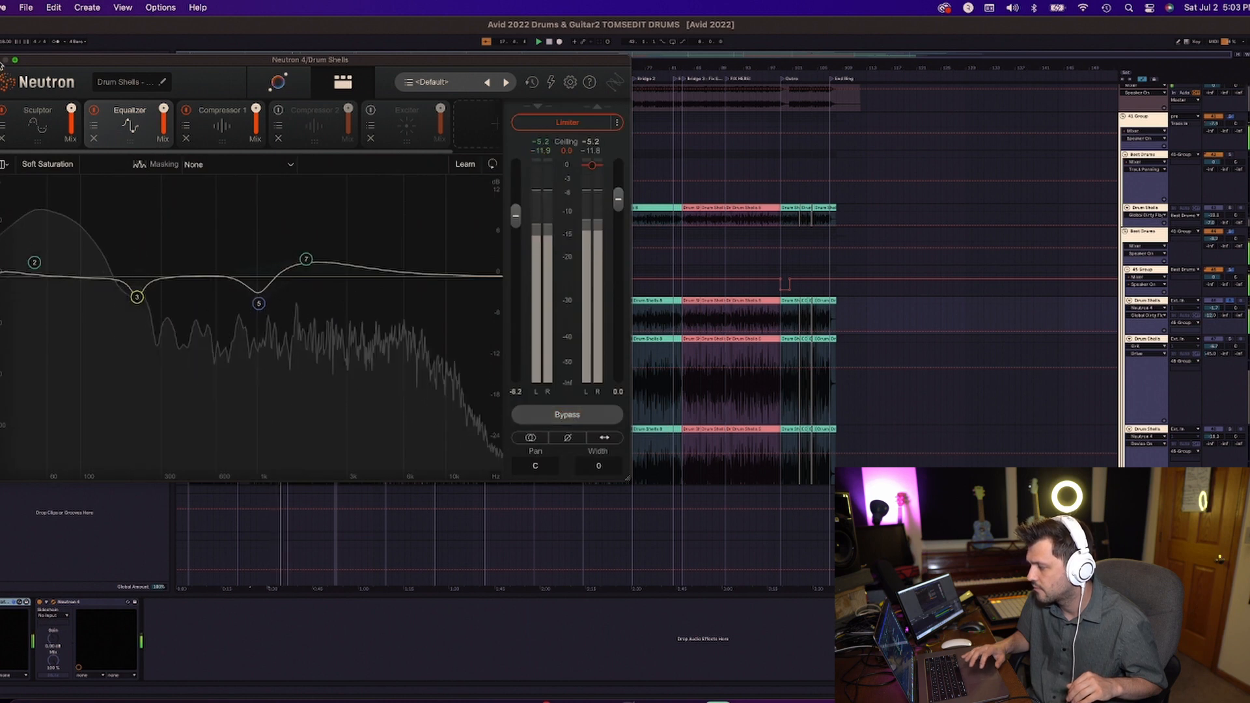
click(5, 59)
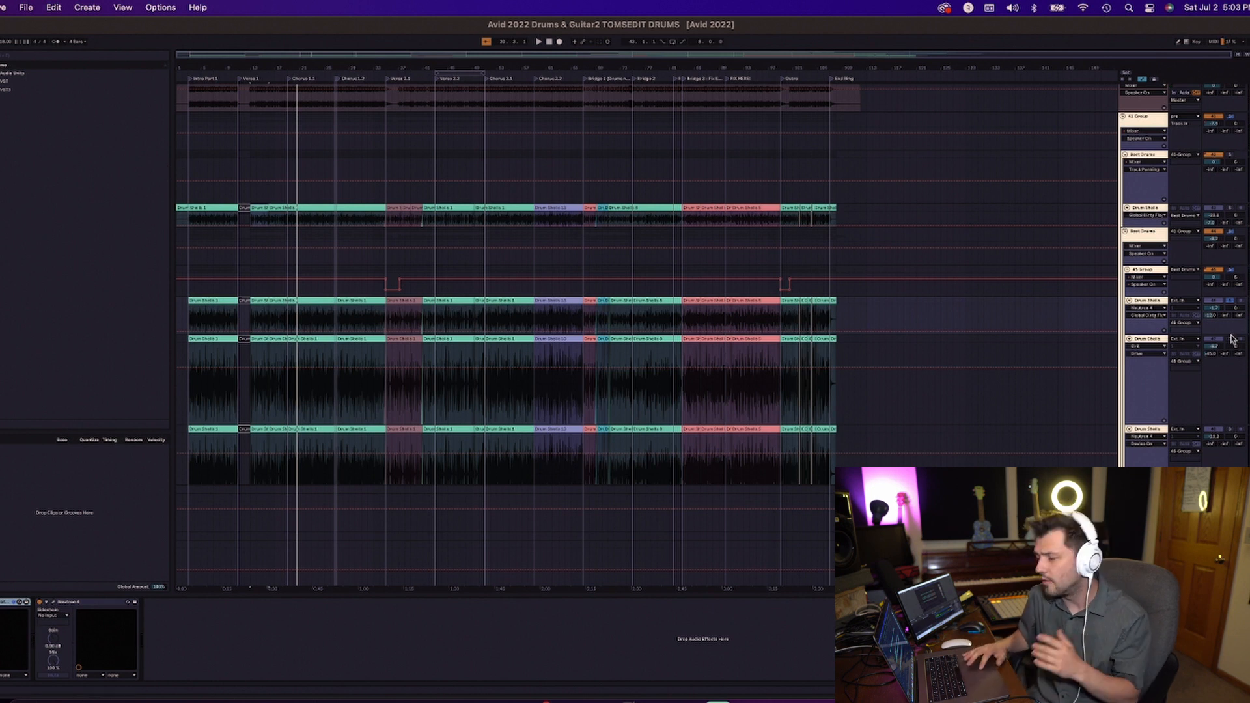
Listen to the upper drum layers, and audition the nested group's second Drum Shells track while viewing its Neutron equalizer
key(space)
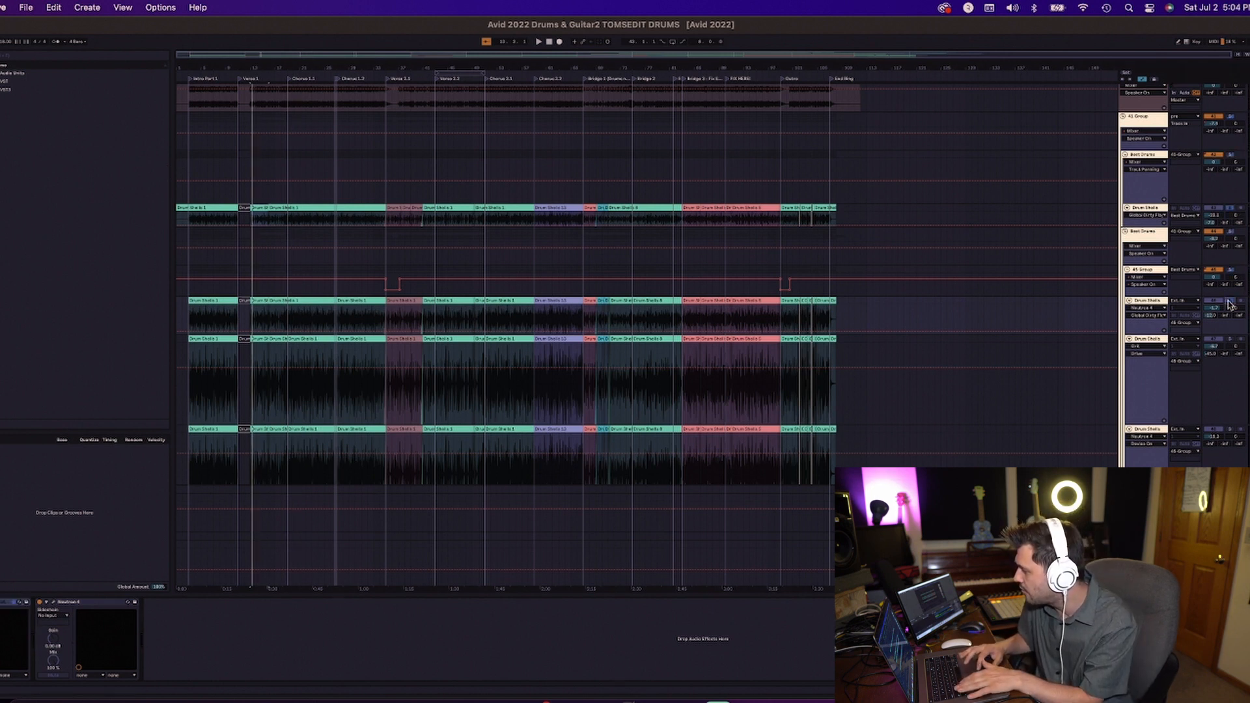
key(space)
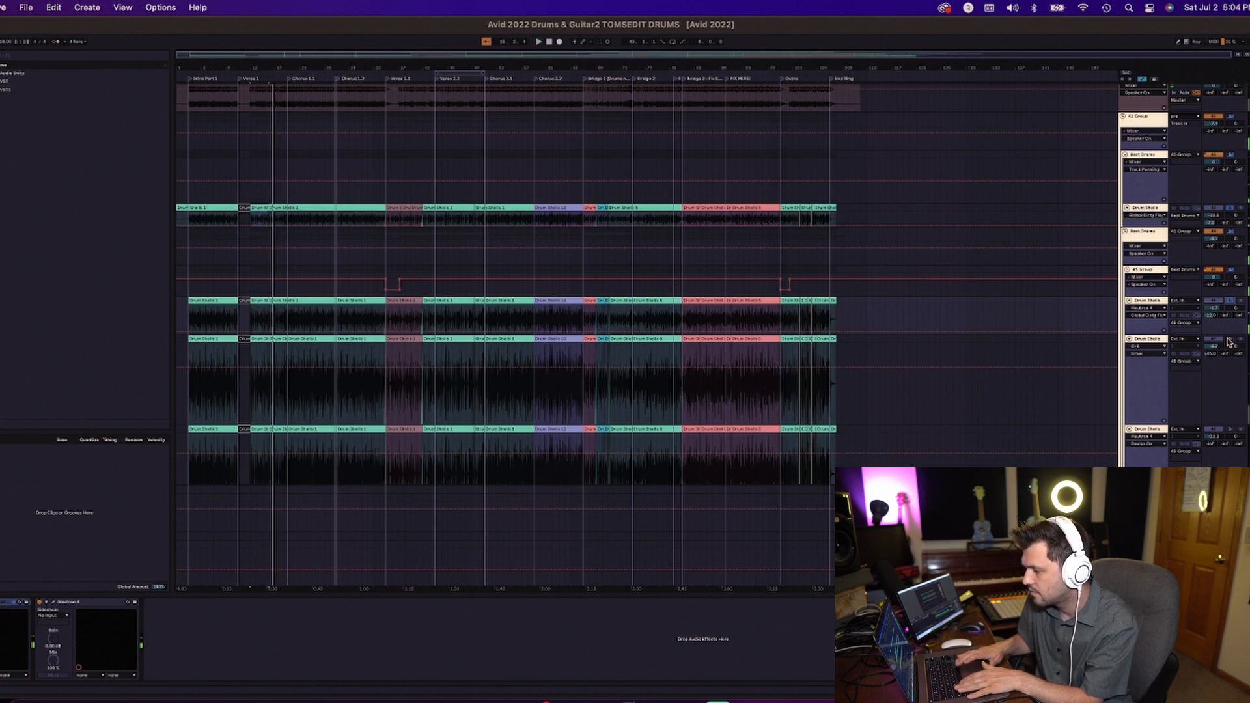
scroll(1205, 330, down, 3)
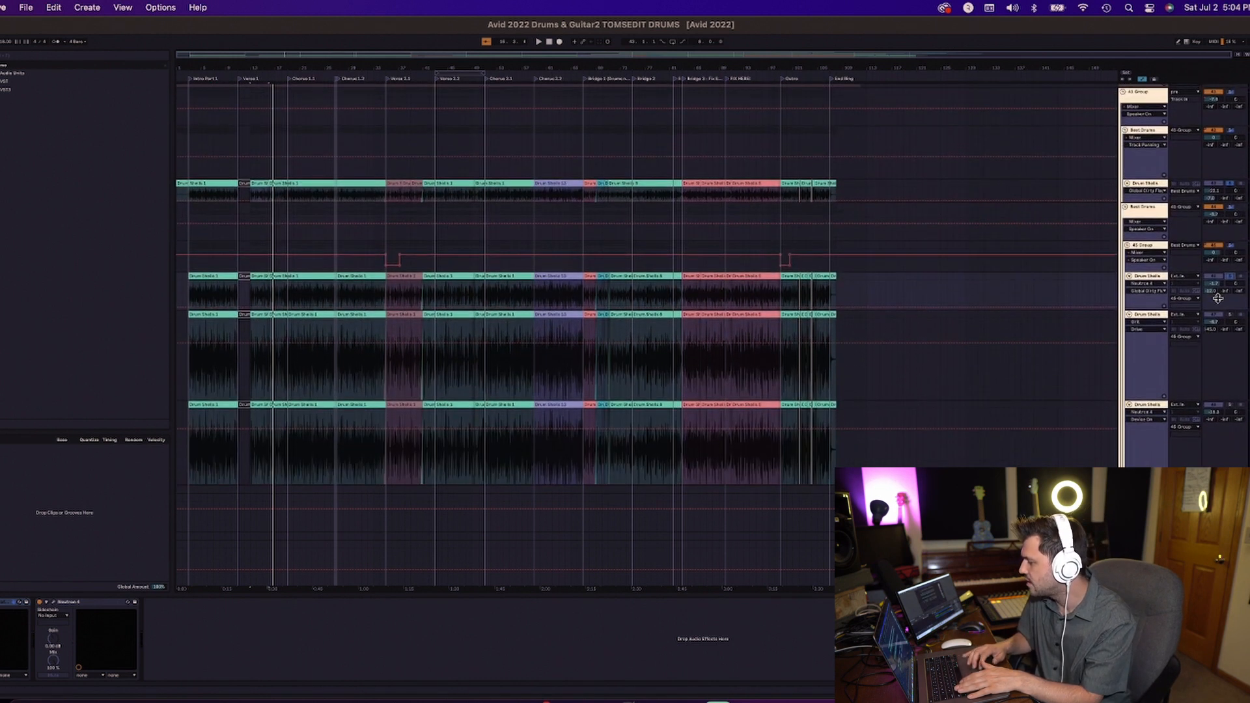
click(1162, 317)
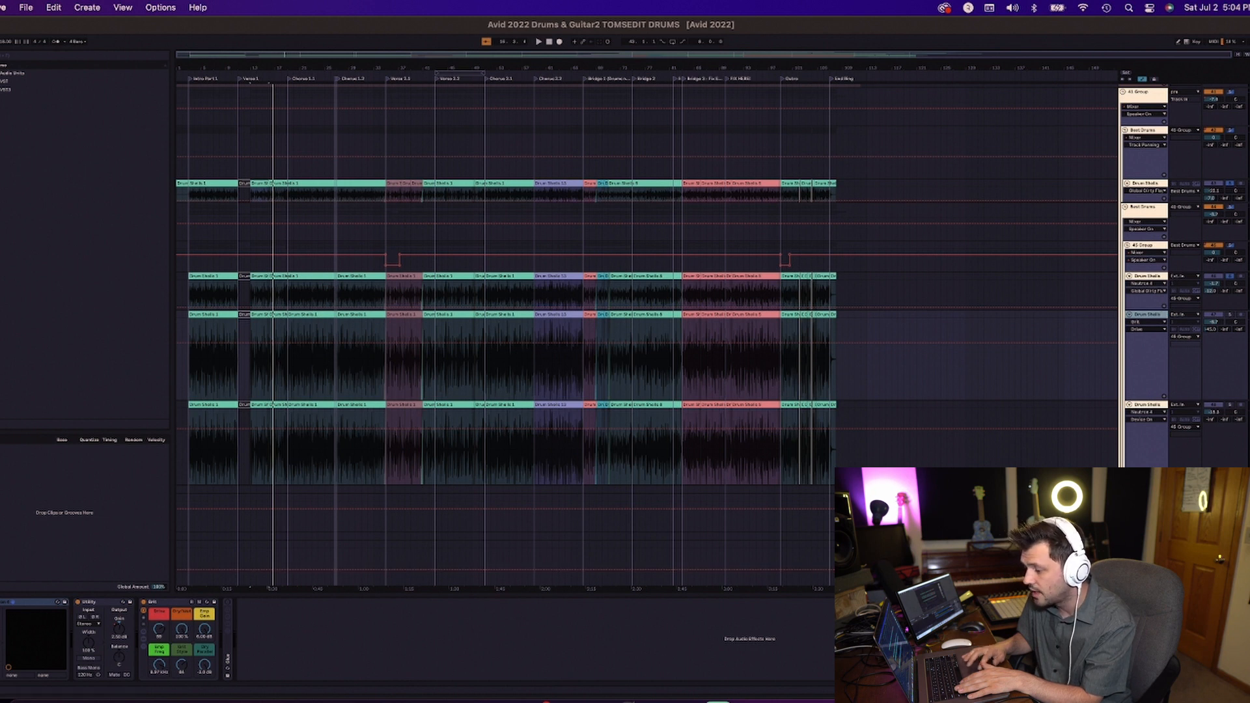
key(space)
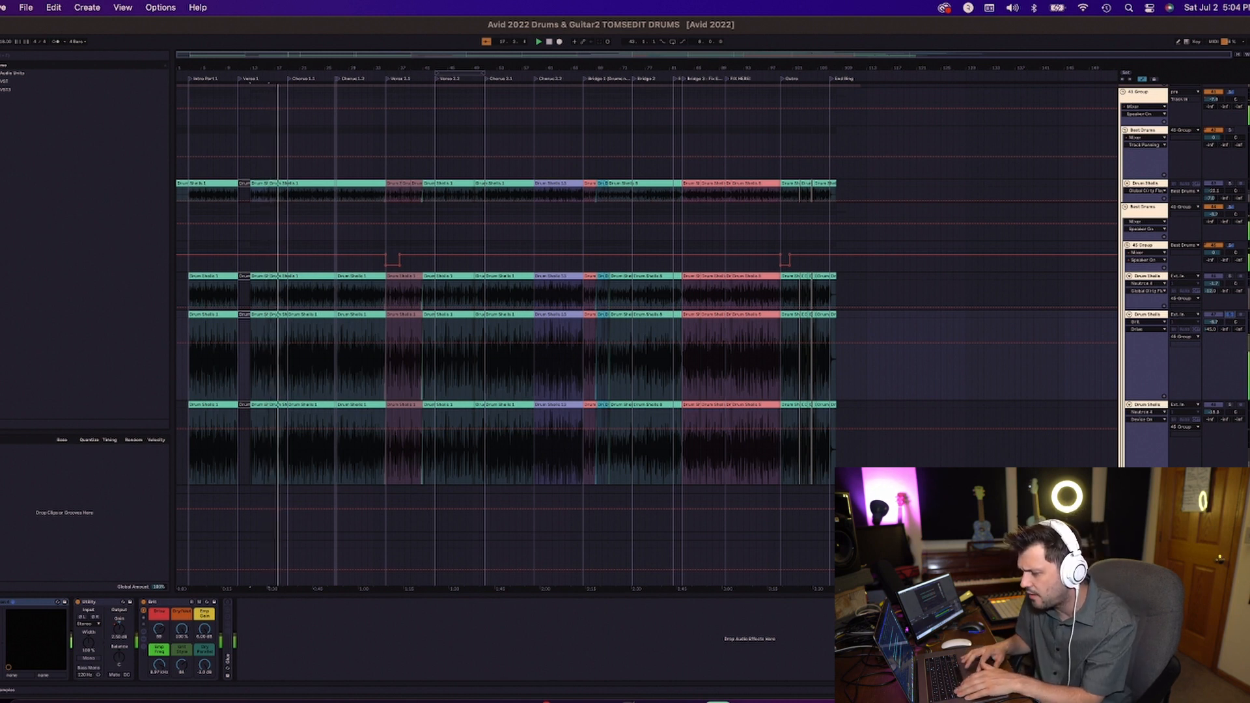
click(1, 602)
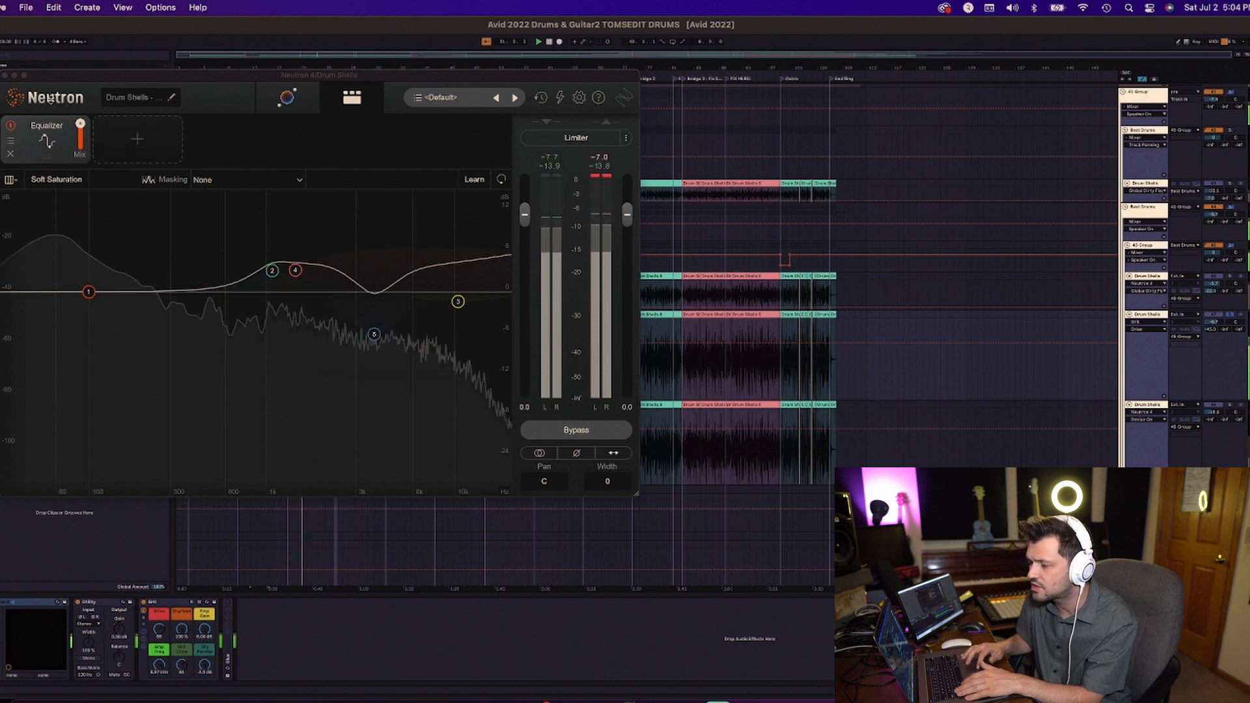
click(5, 76)
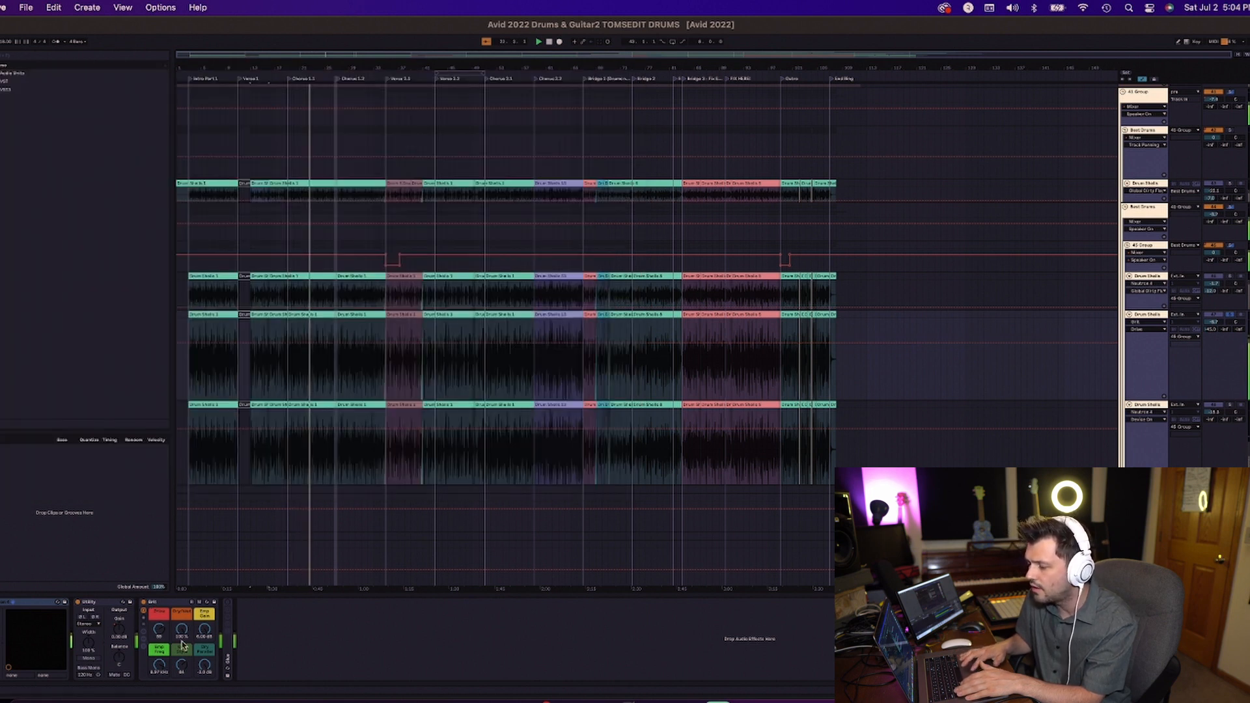
Show the chain list of the second track's effect rack and expand the folded devices in its first chain
click(160, 606)
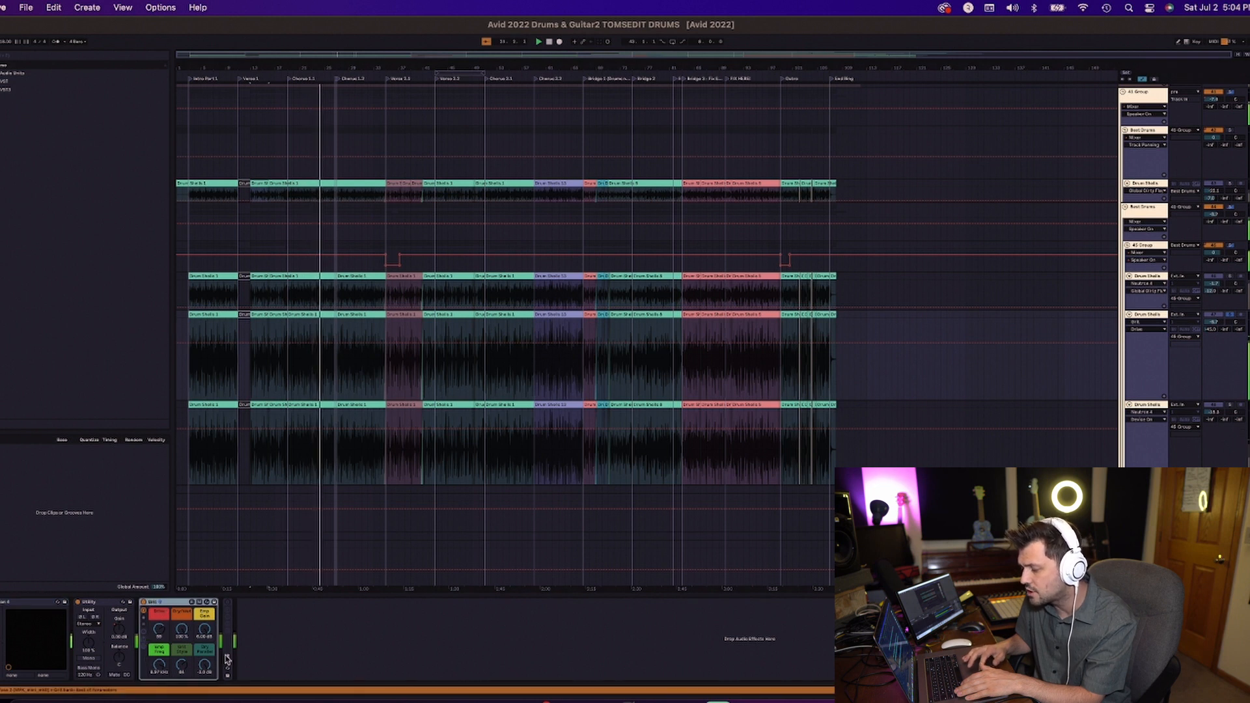
click(144, 646)
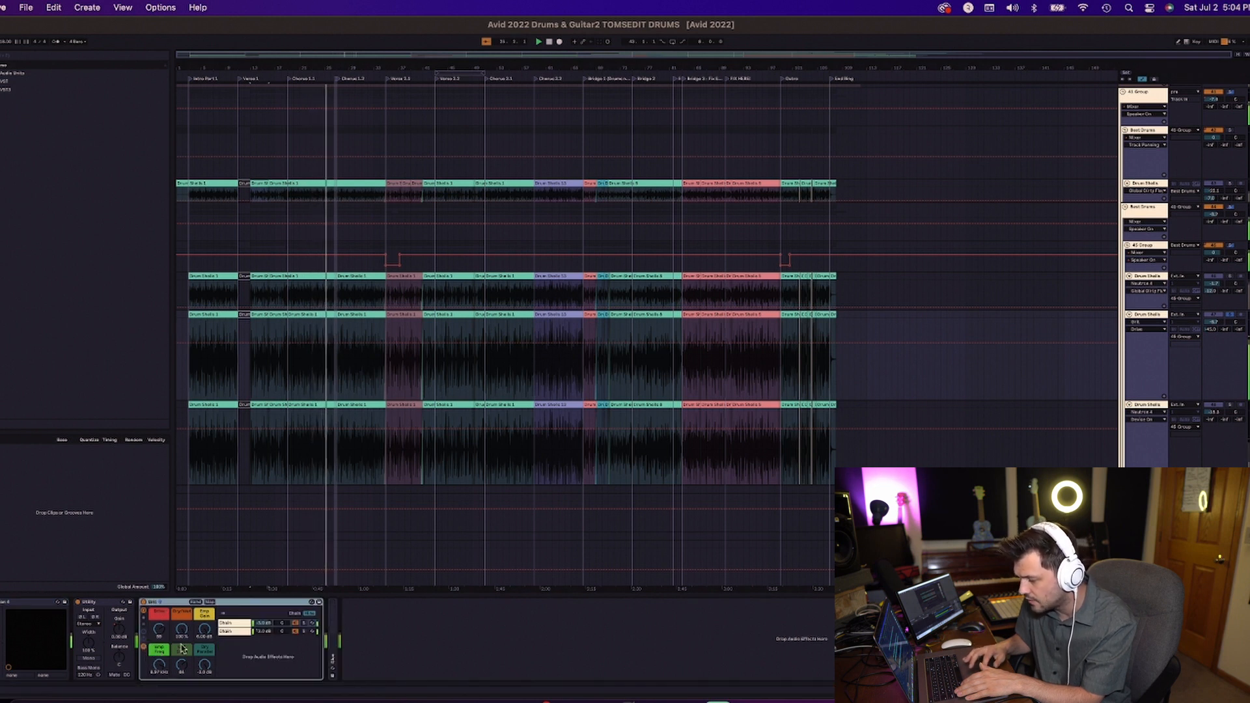
click(242, 624)
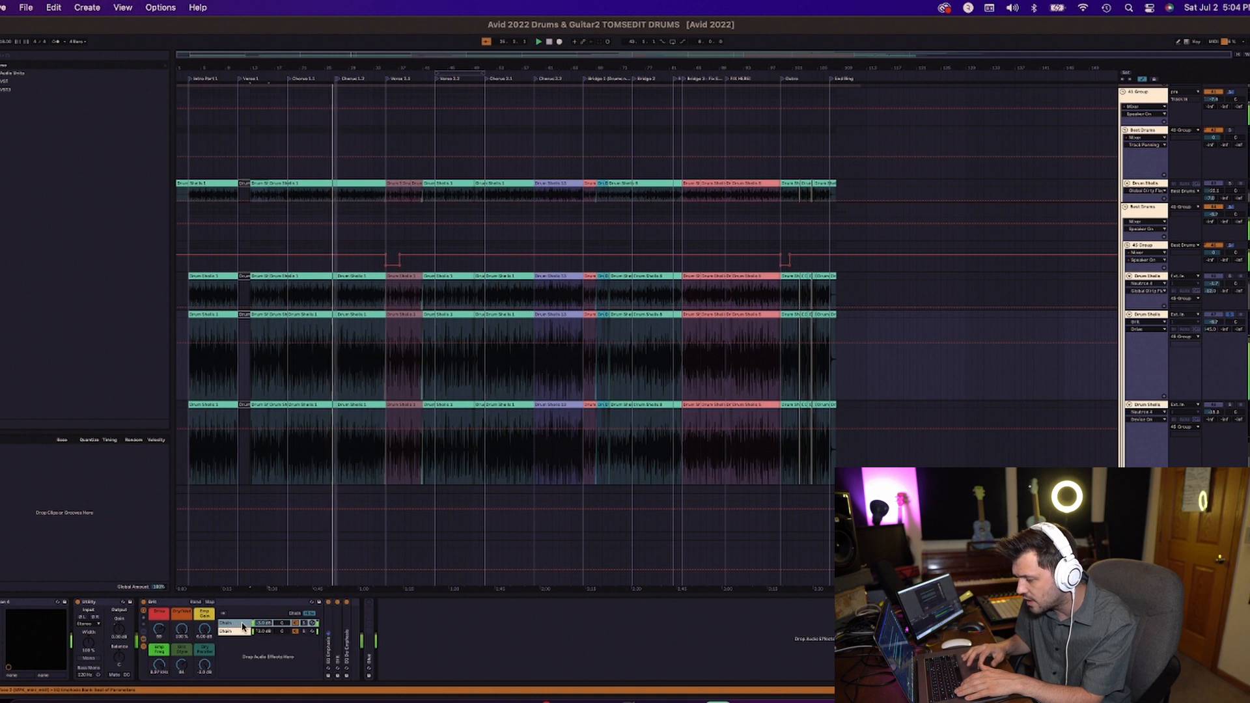
double_click(326, 656)
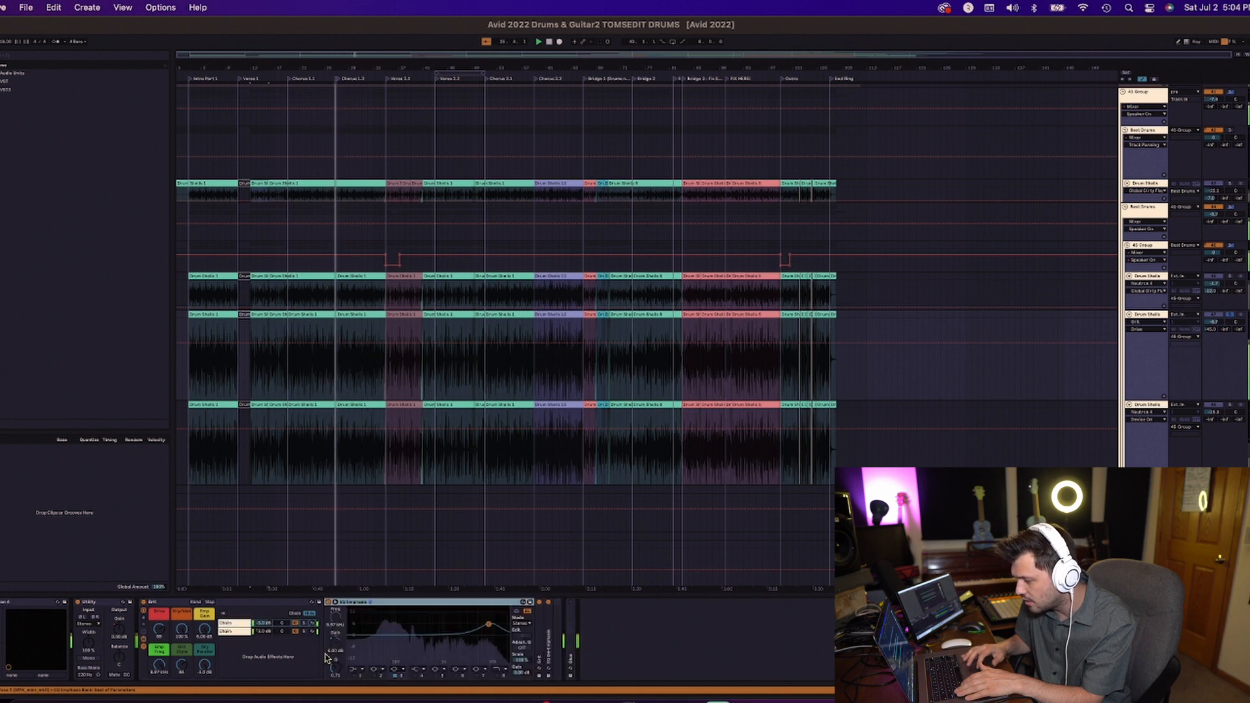
double_click(549, 653)
double_click(540, 648)
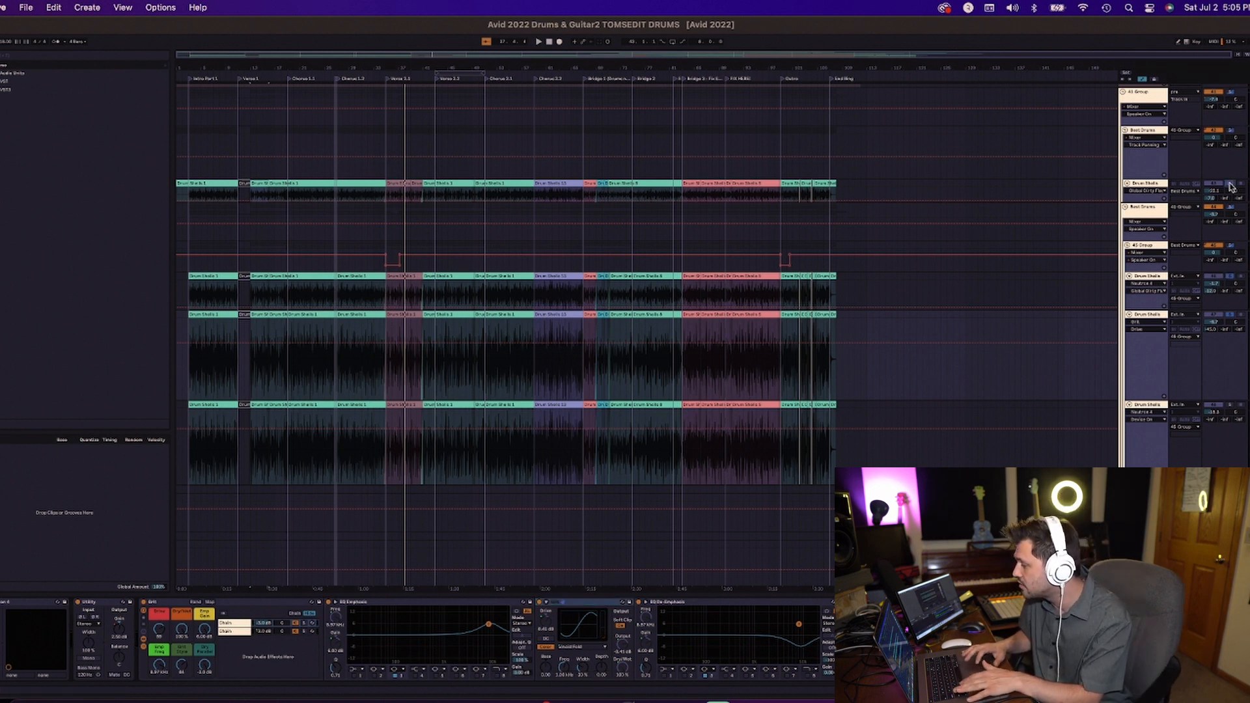
Play the soloed Drum Shells layers together from Verse 1 and stop playback
key(space)
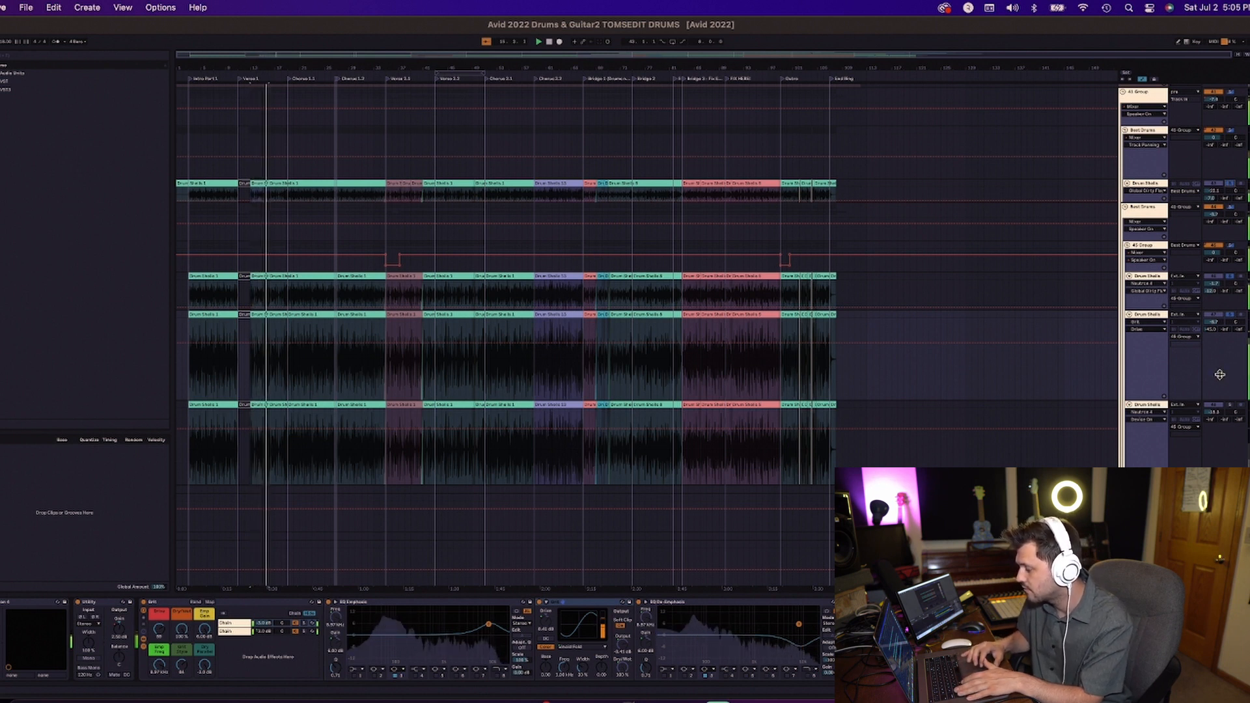
key(space)
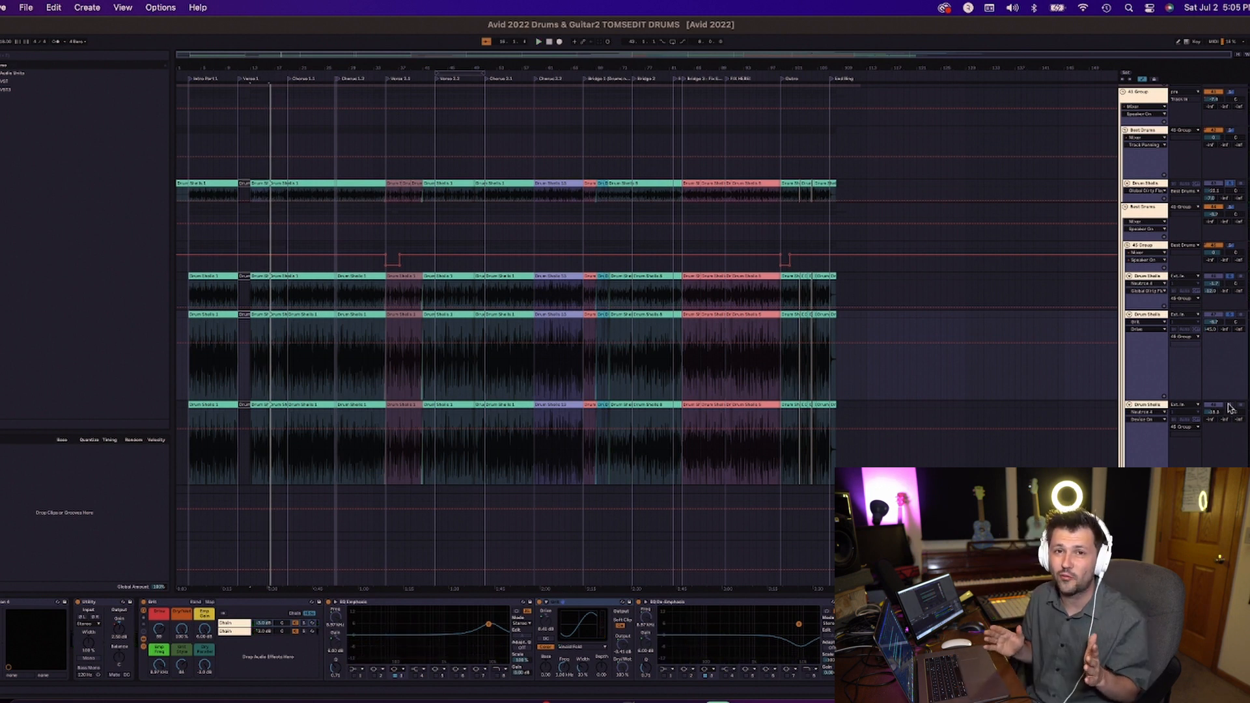
Open the Neutron equalizer on the nested group's third Drum Shells track and audition it during playback
click(1159, 406)
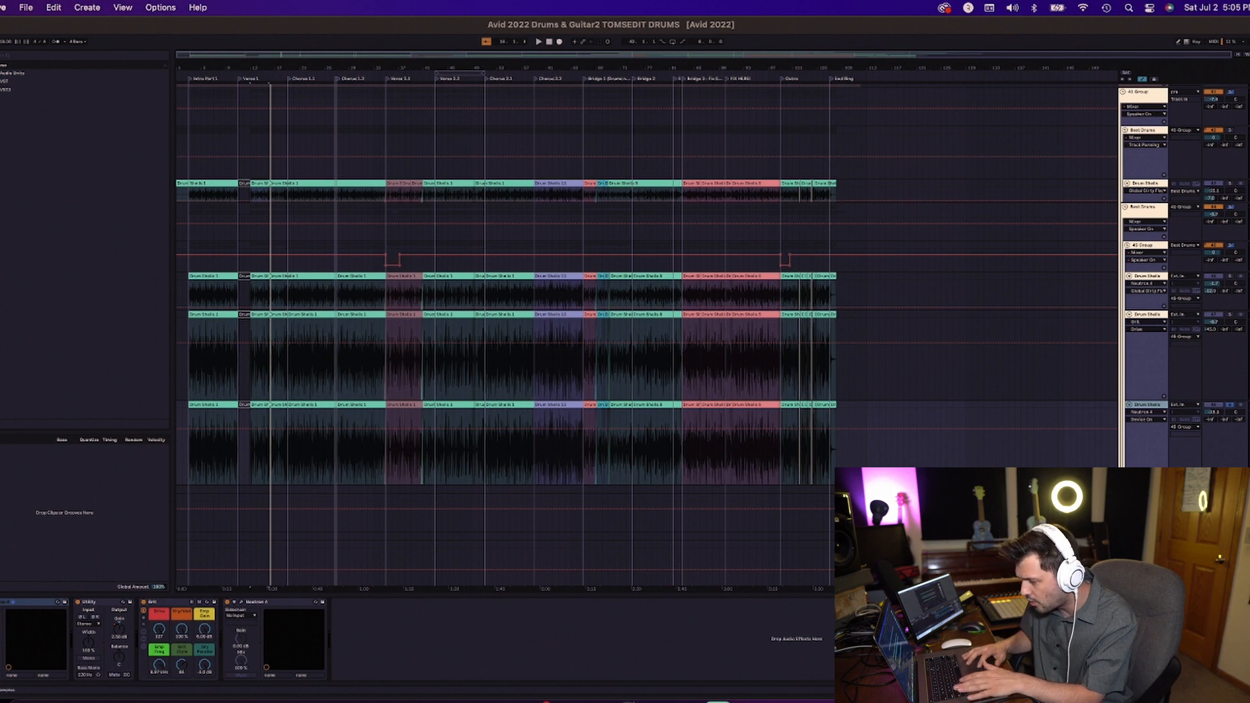
click(240, 603)
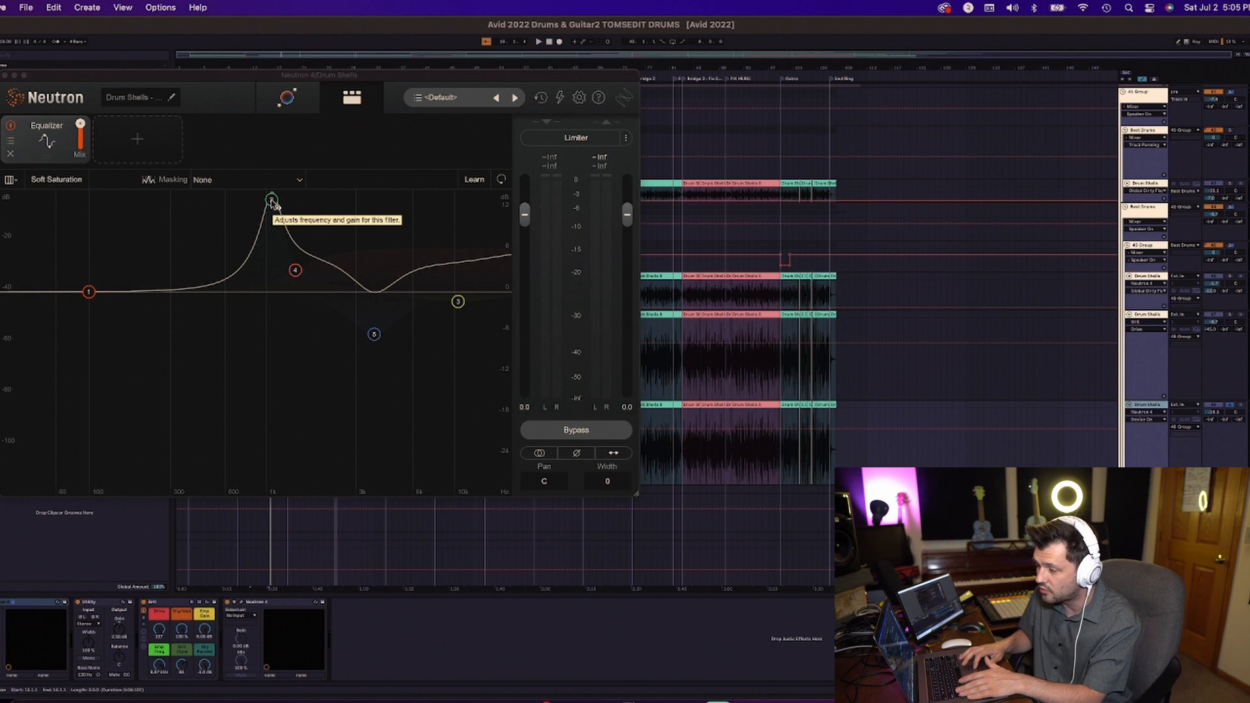
key(space)
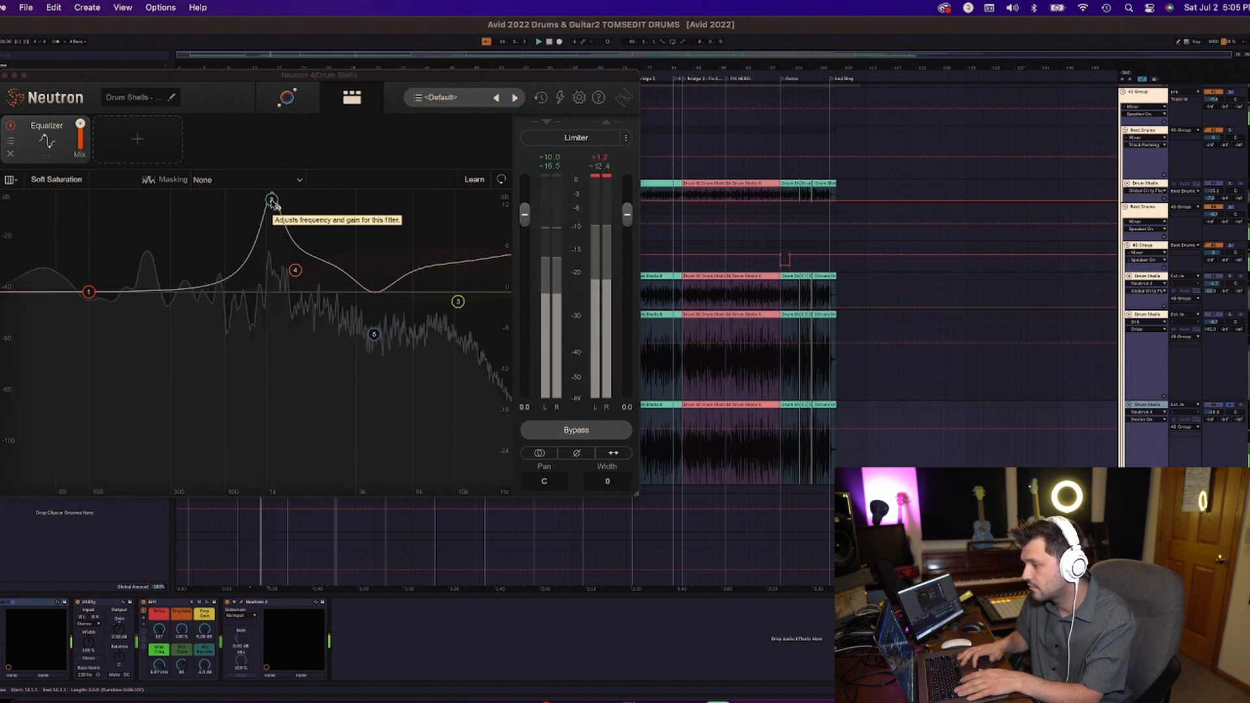
Close the Neutron window and display the Utility gain automation on the nested group's third Drum Shells track
click(5, 76)
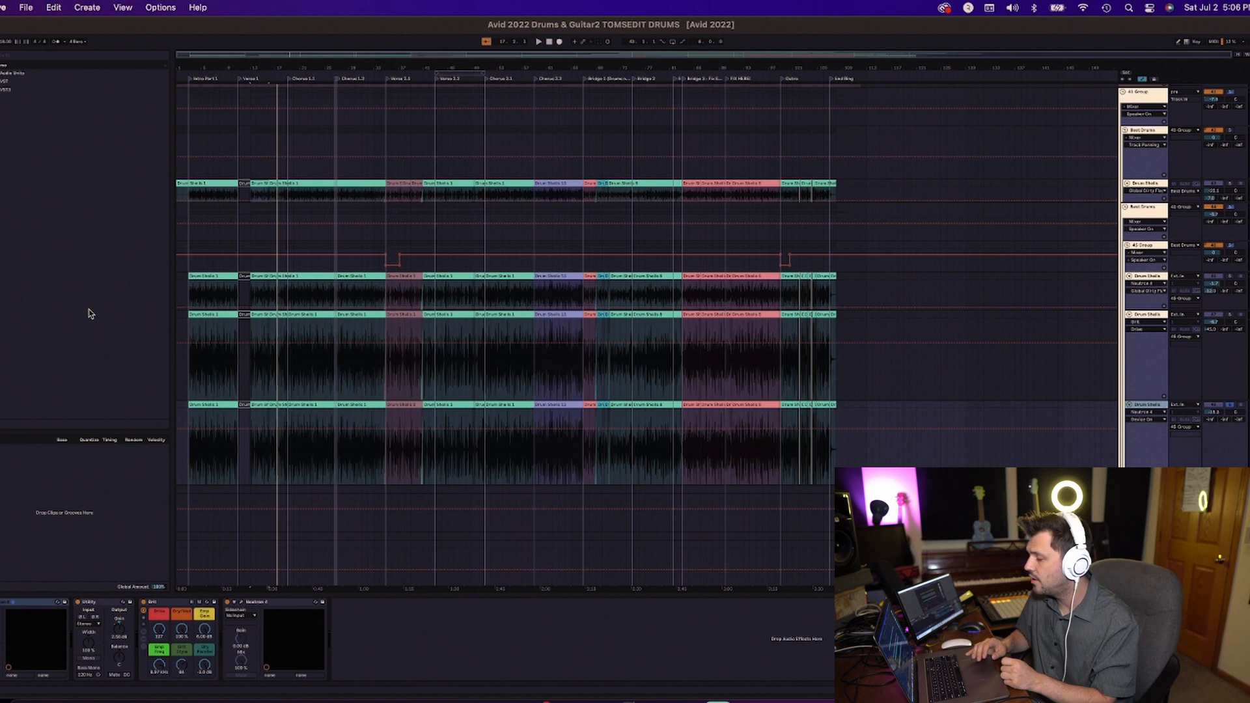
click(285, 536)
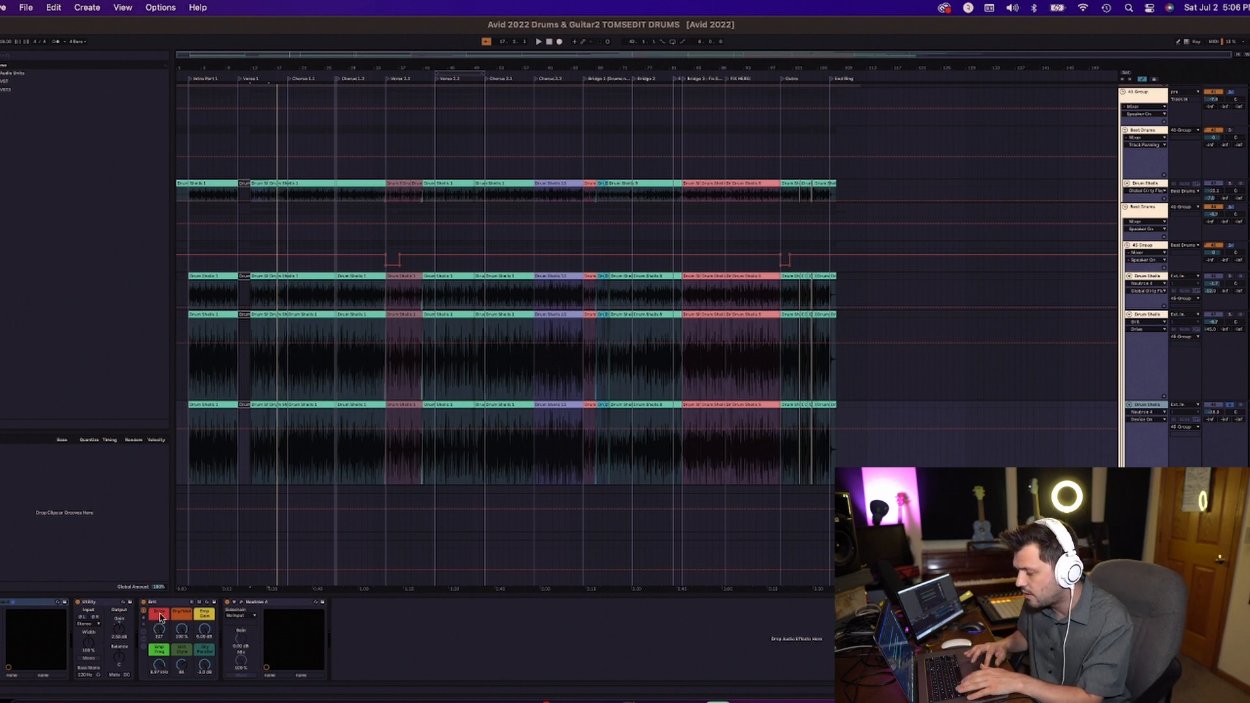
click(120, 636)
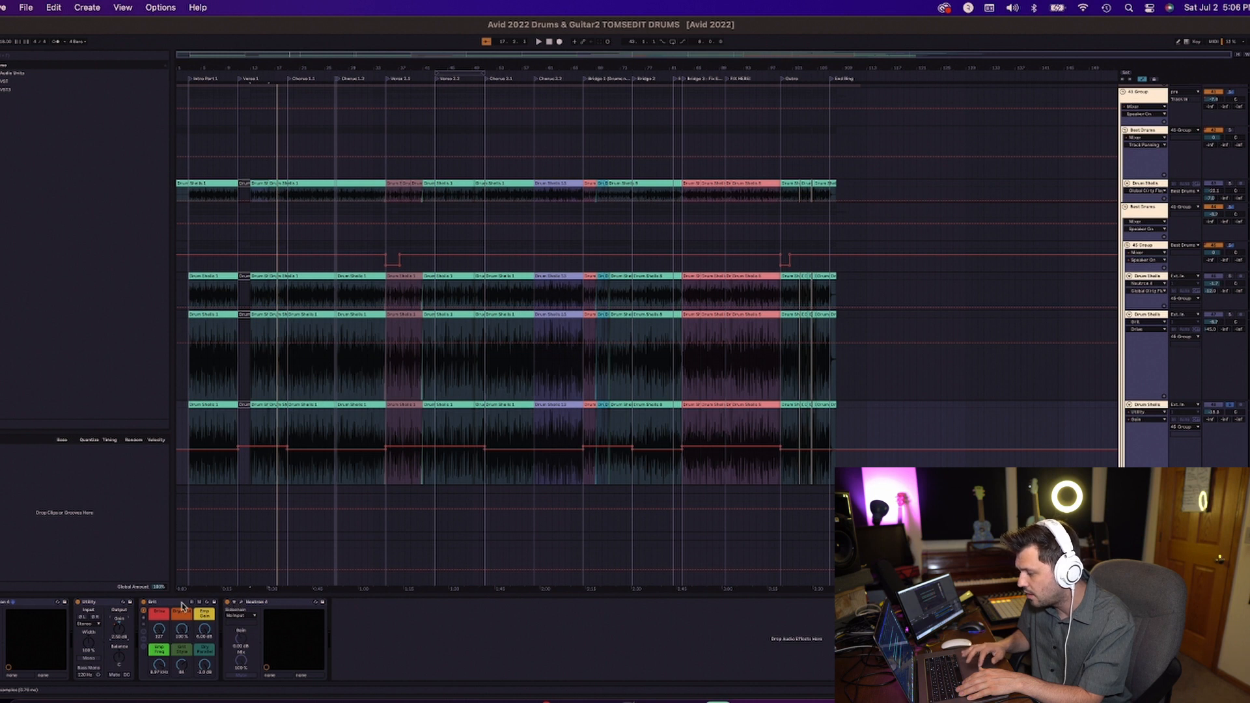
Show the chain list of the third track's effect rack and the devices in its first chain
click(171, 603)
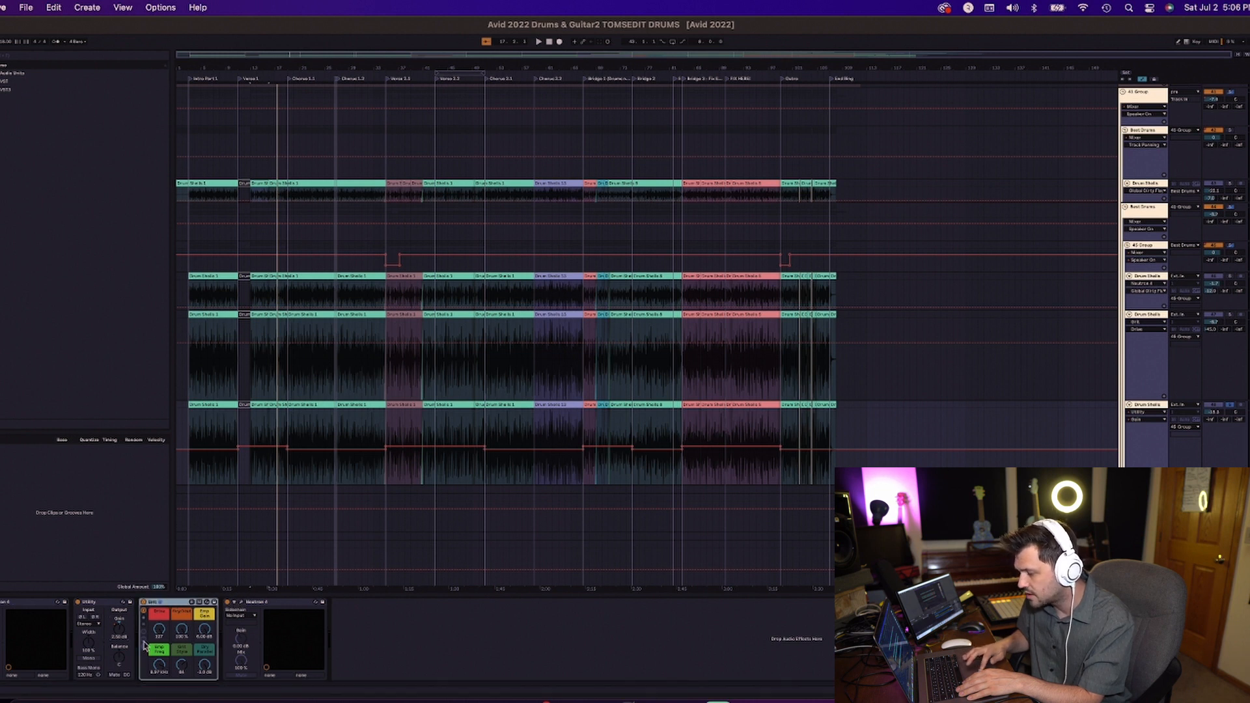
click(143, 648)
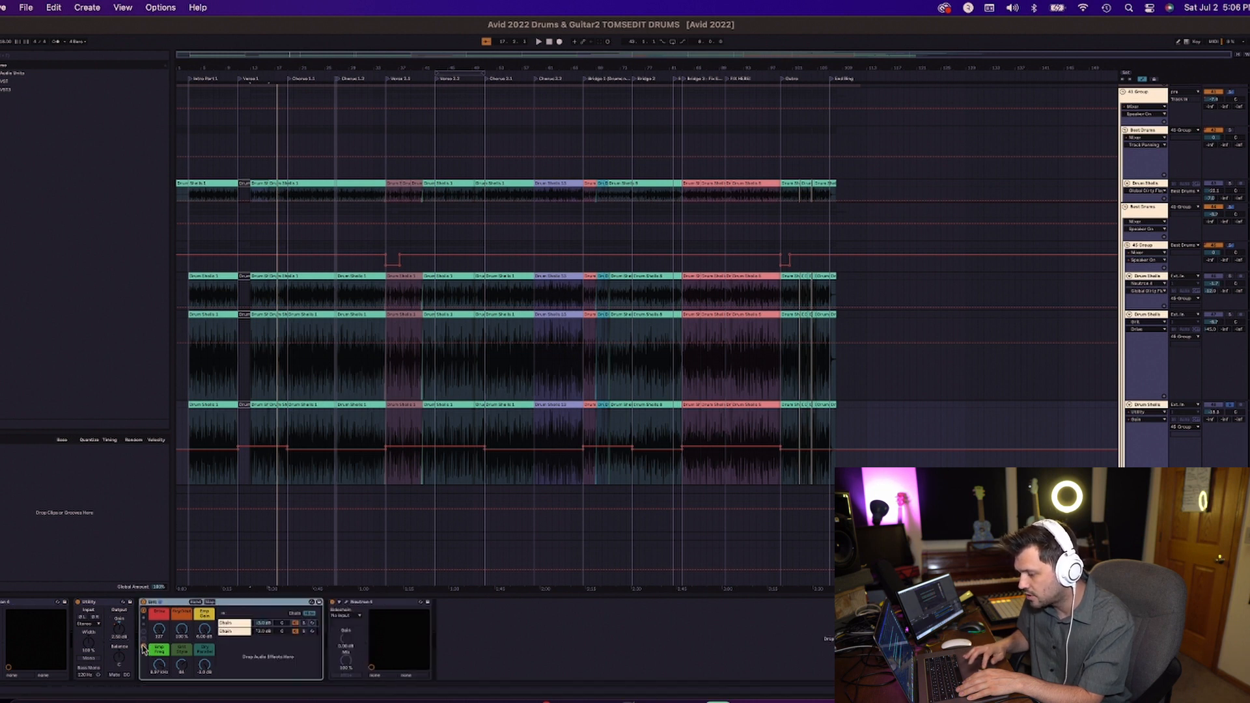
click(235, 622)
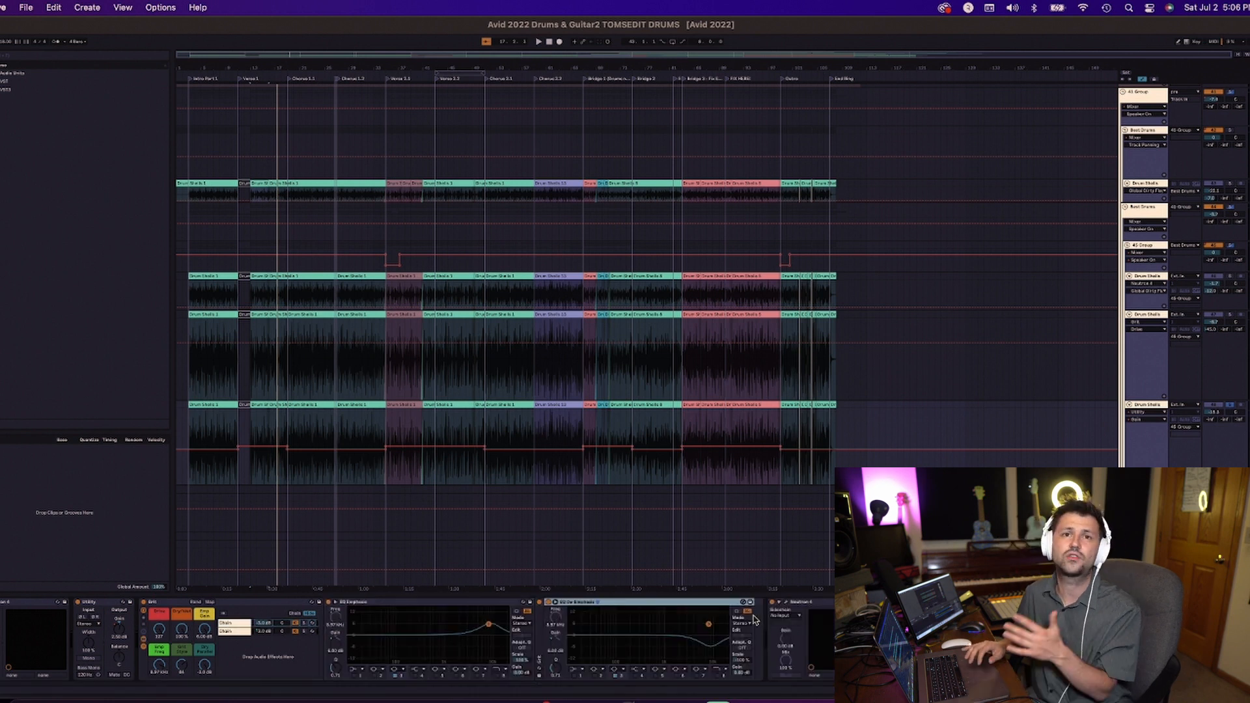
Inspect the Compressor 1 and Exciter modules of the third track's Neutron during playback, and close the plug-in window
click(787, 606)
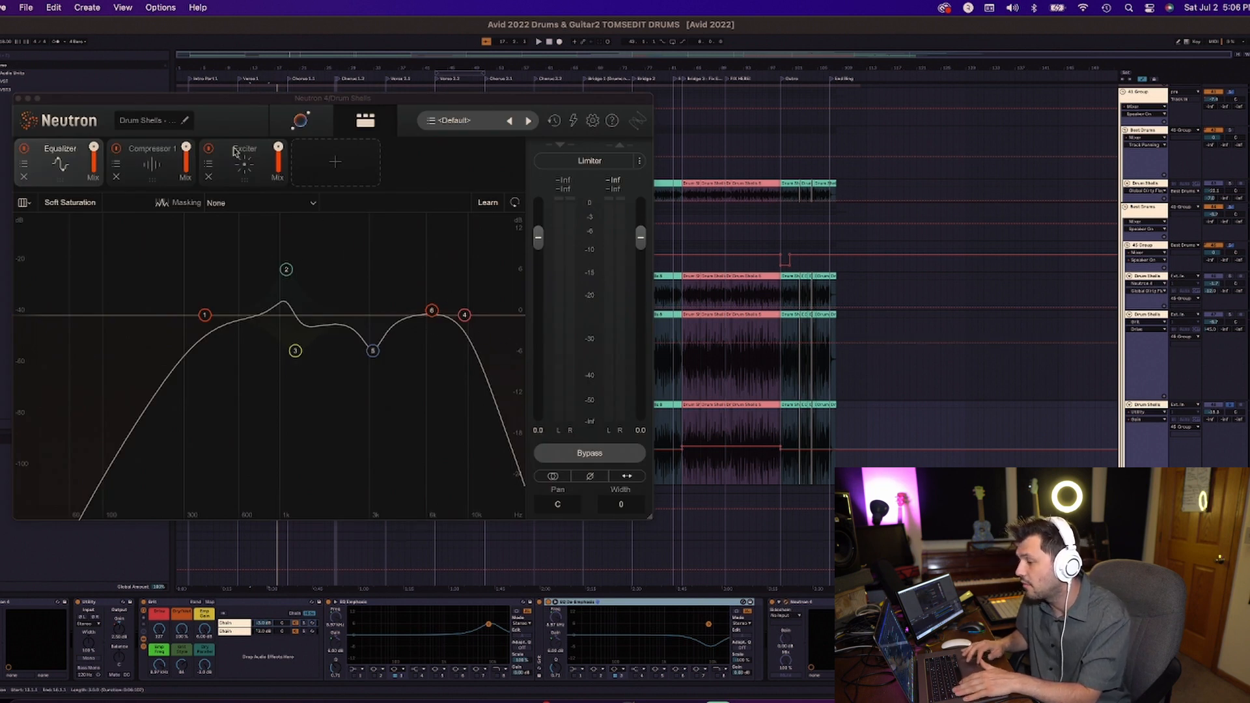
click(151, 166)
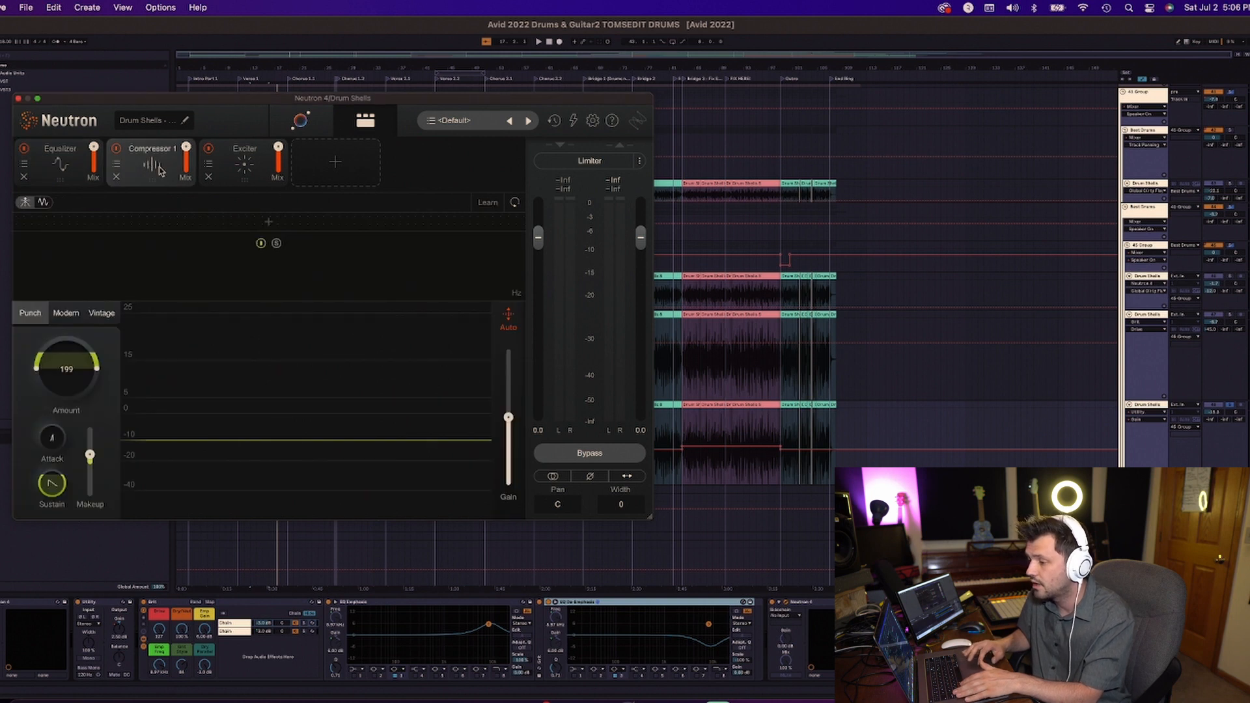
key(space)
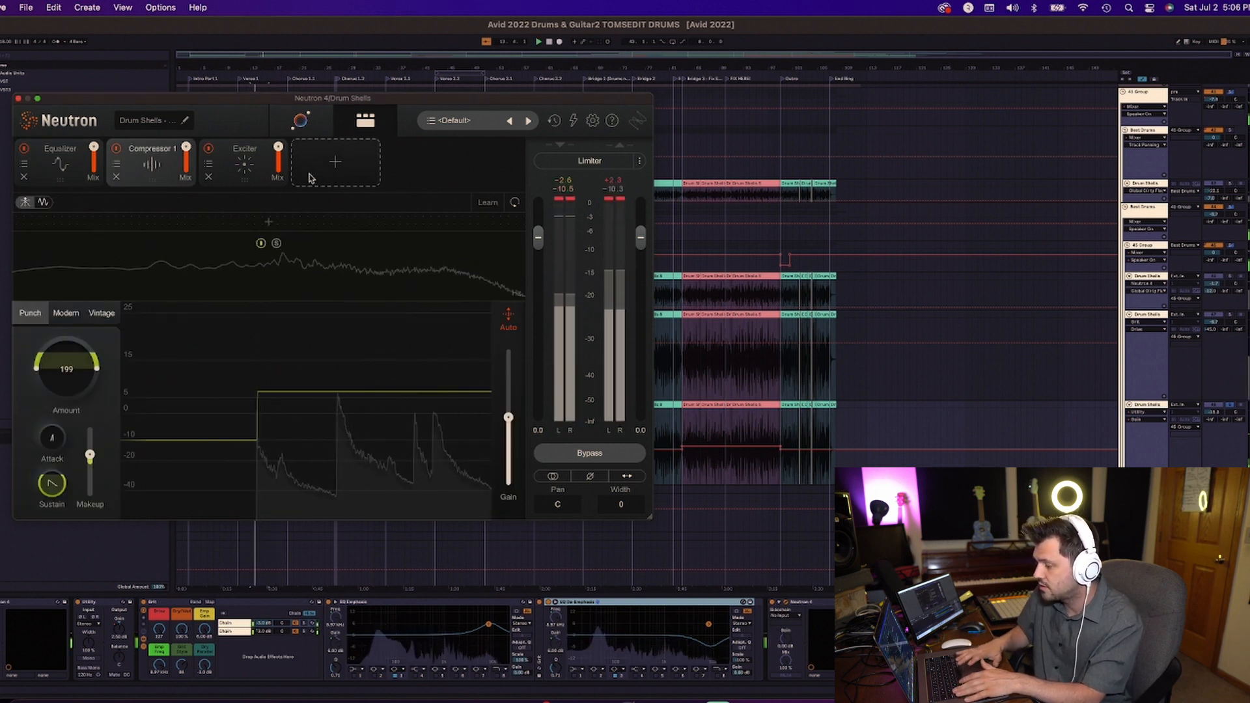
click(246, 168)
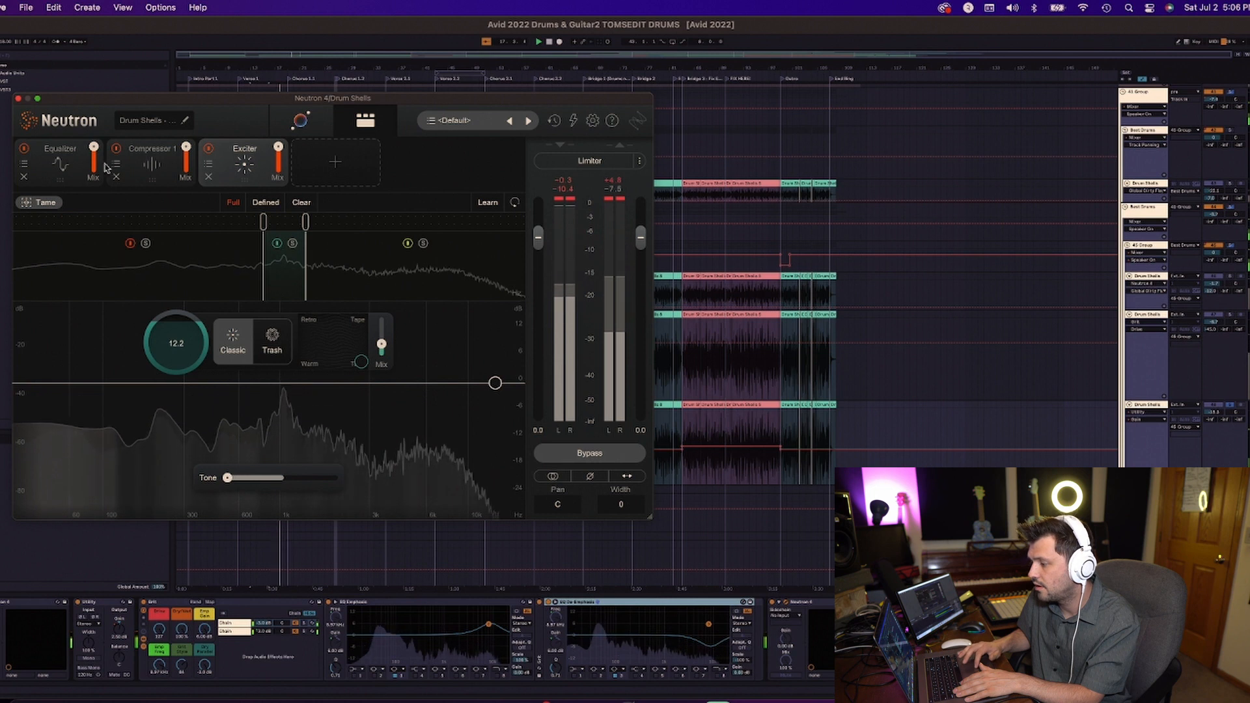
click(17, 101)
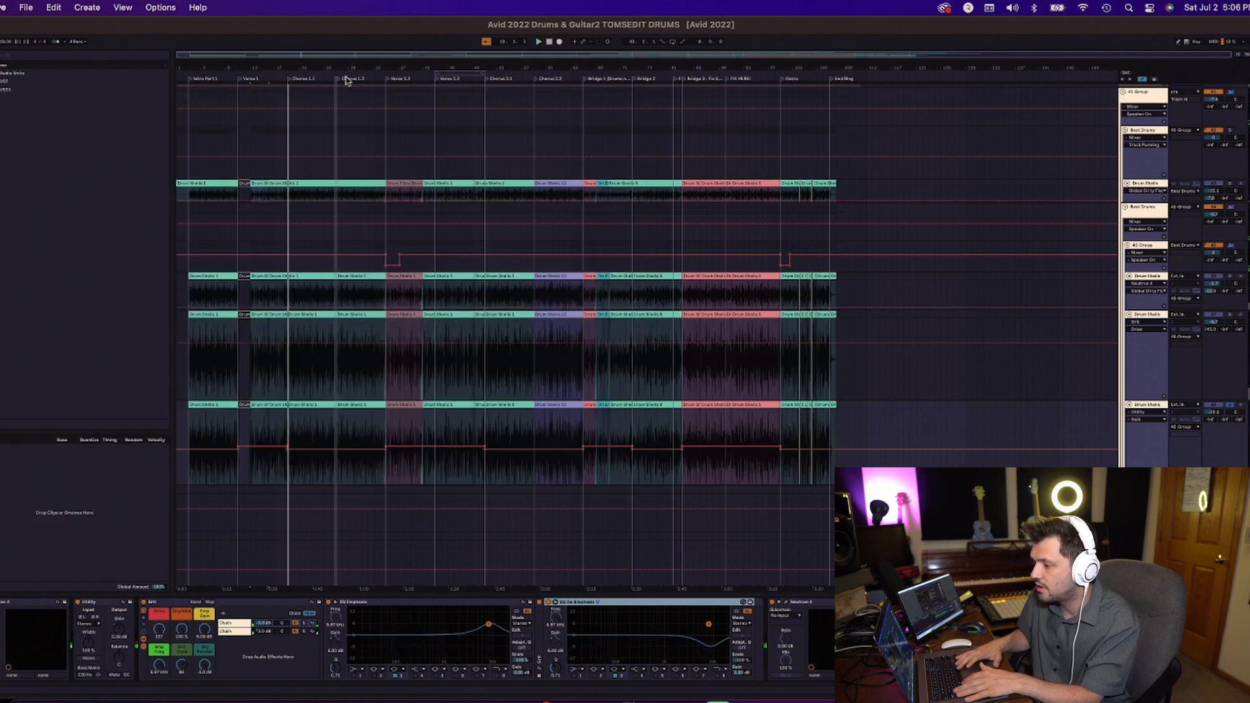
Play the Drum Shells layers together from Verse 1 while reviewing the tracks further down, and stop playback
scroll(1189, 424, down, 1)
scroll(1189, 423, down, 2)
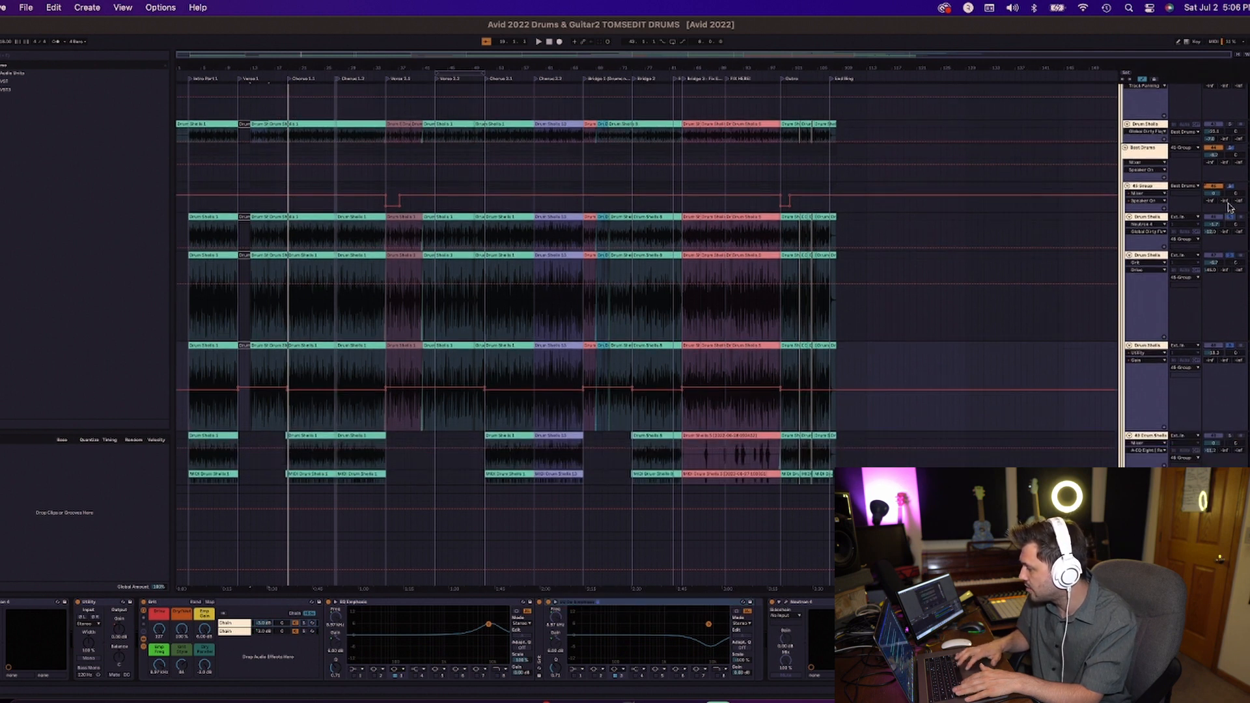
key(space)
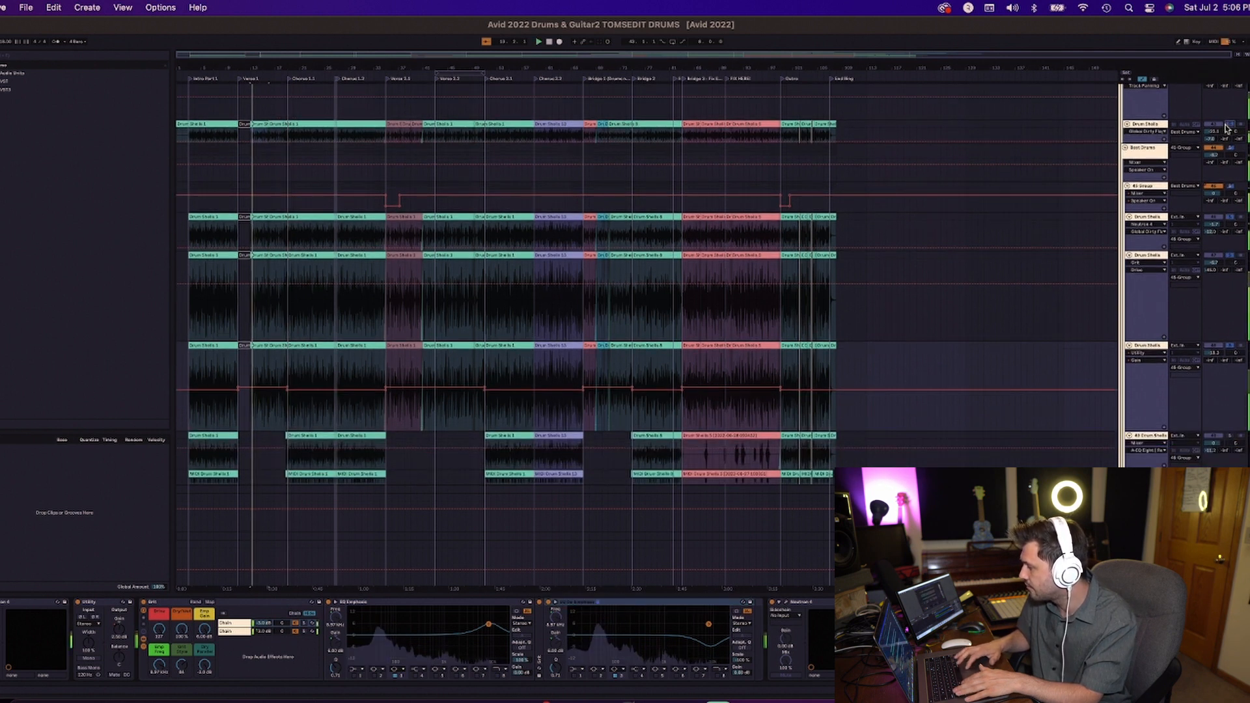
scroll(1234, 228, down, 4)
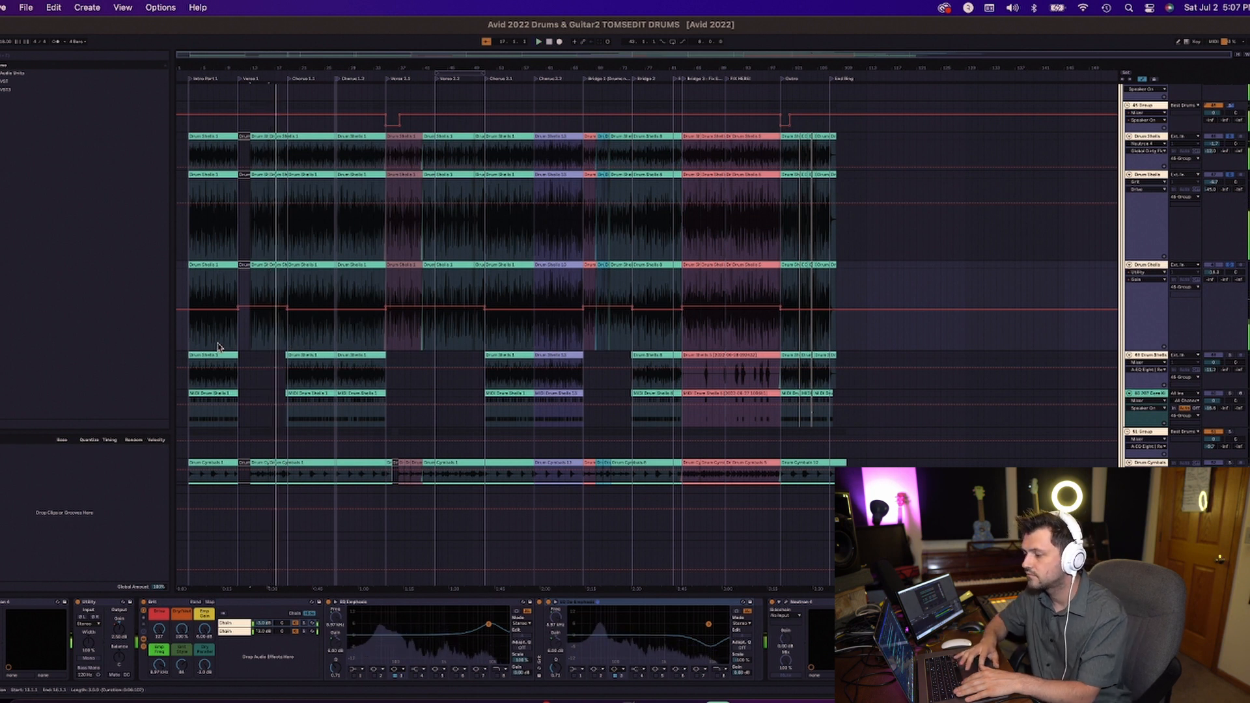
key(space)
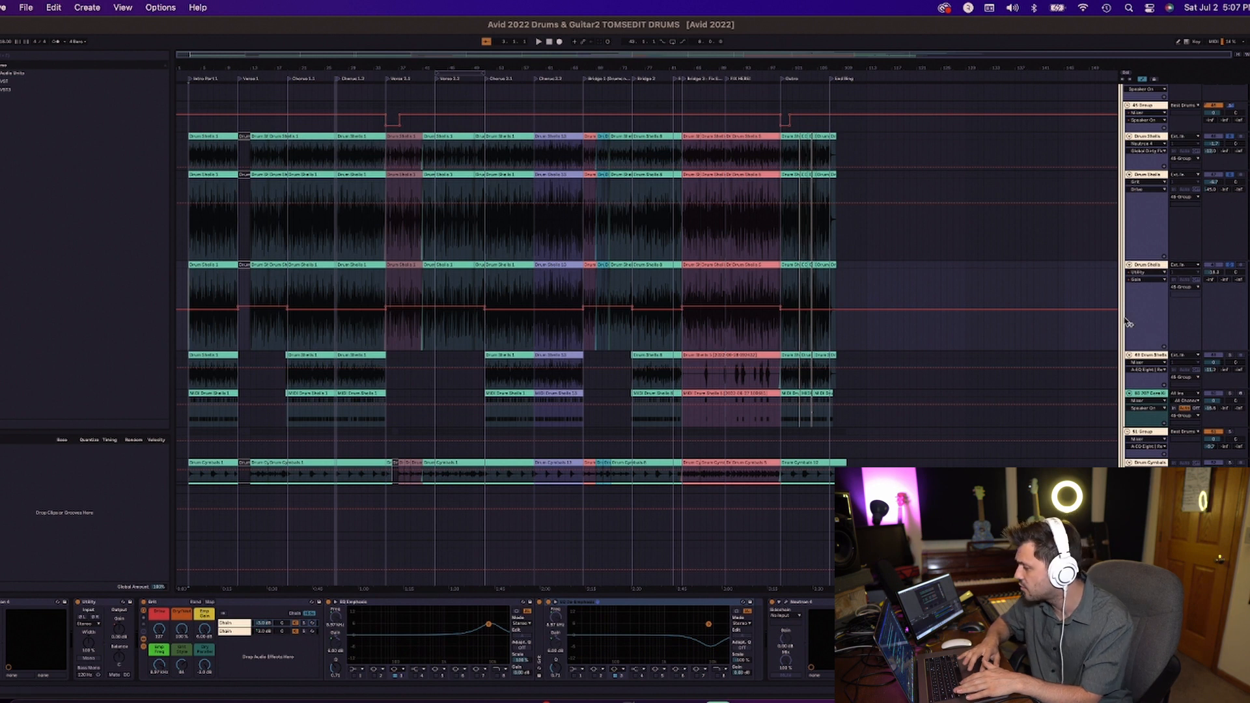
Show the equalizer and Limiter on the nested group's fourth Drum Shells track and audition its intro clip
click(224, 352)
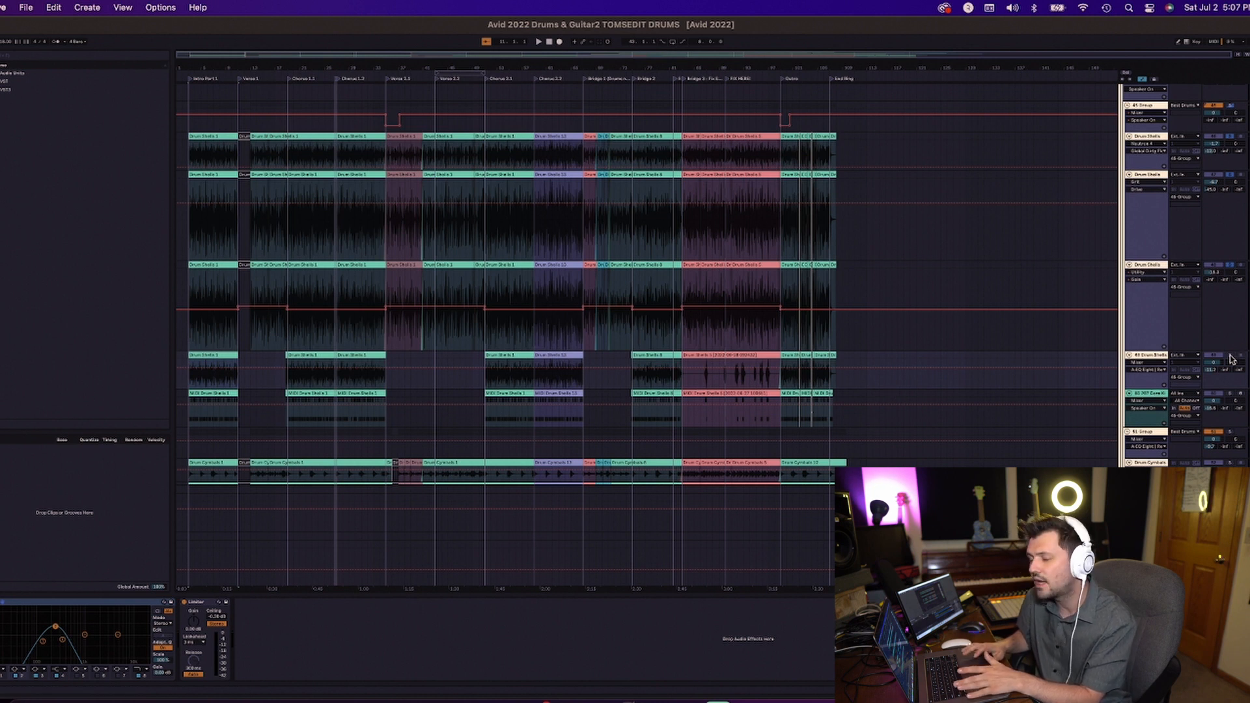
key(space)
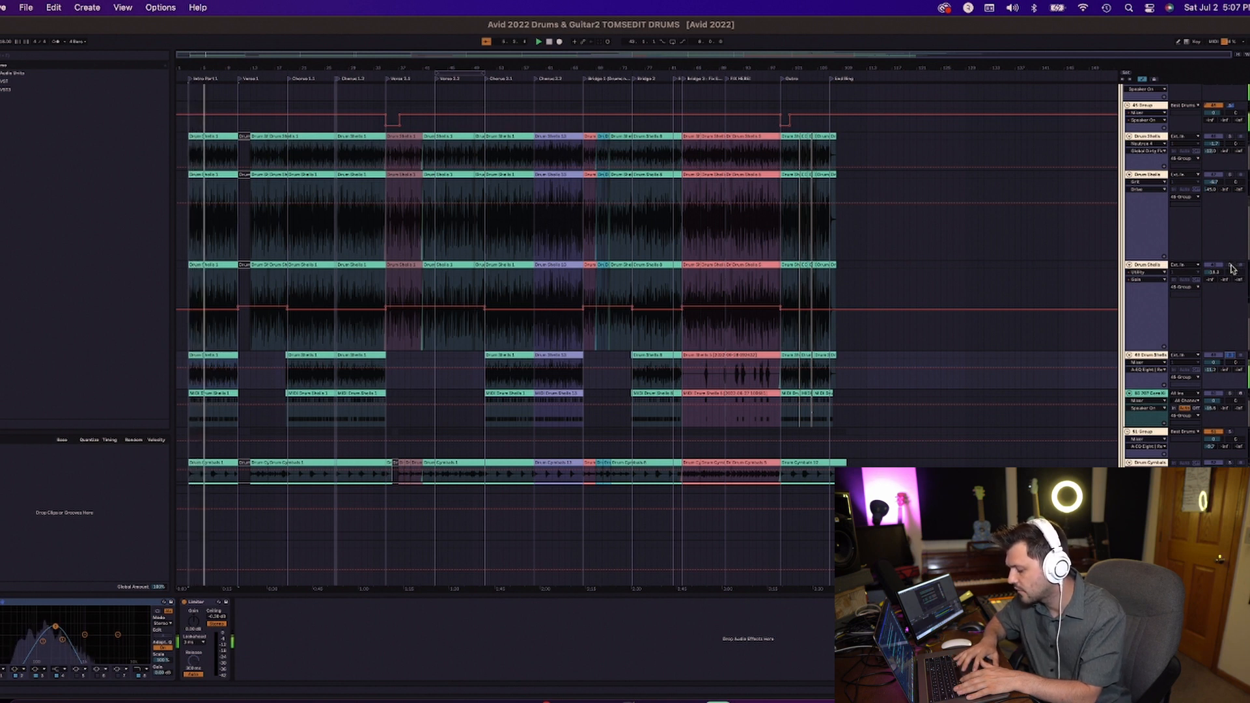
key(space)
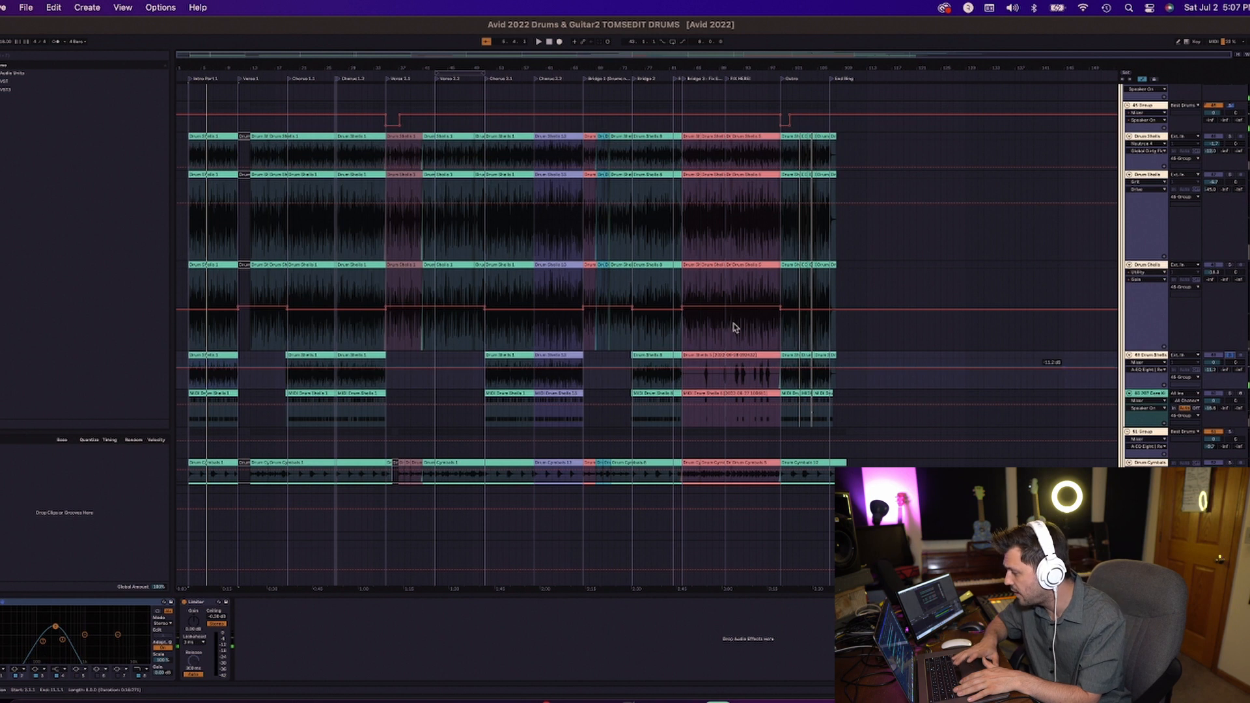
Convert the drums in the fourth Drum Shells track's intro clip to a new MIDI track, unfold that track and play it
right_click(234, 356)
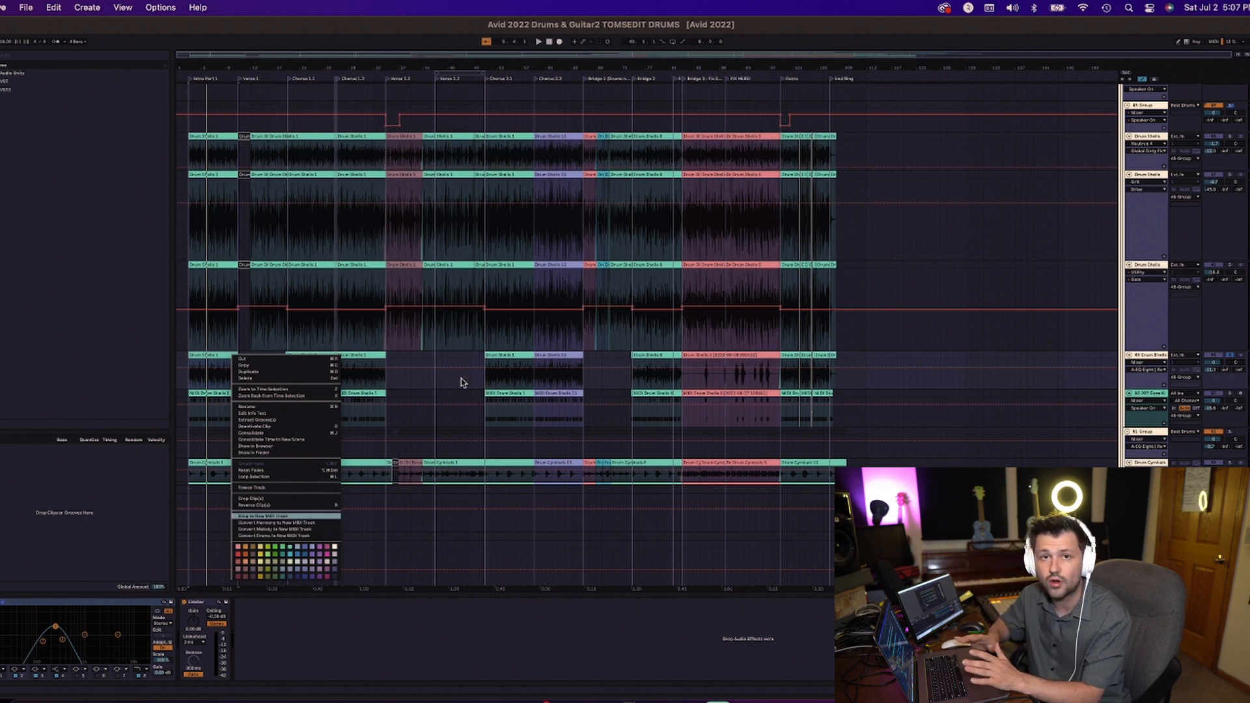
key(Escape)
right_click(220, 357)
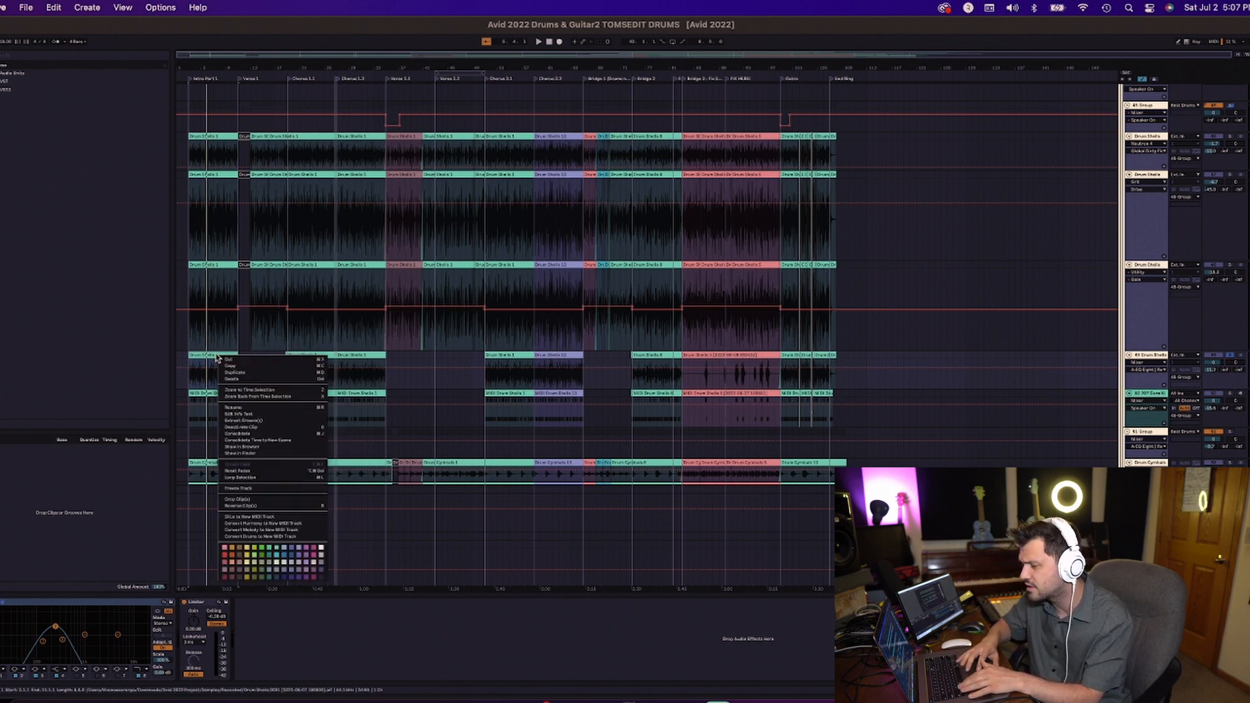
click(264, 536)
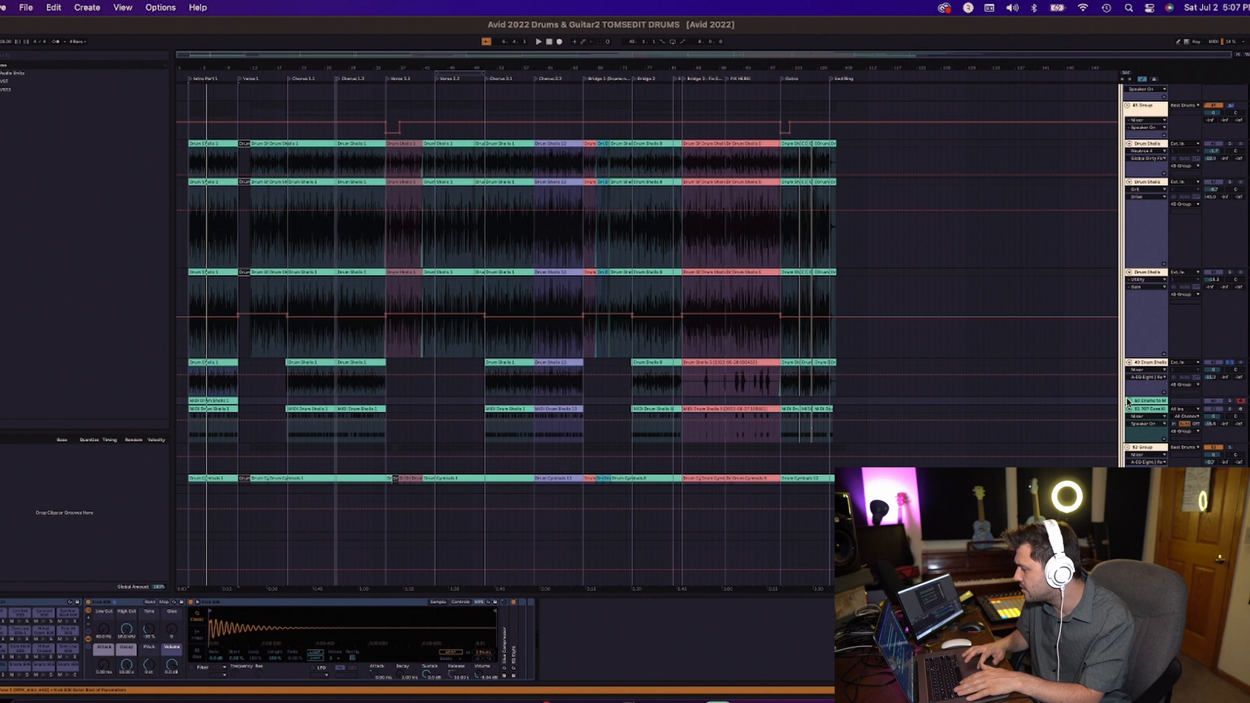
click(1128, 401)
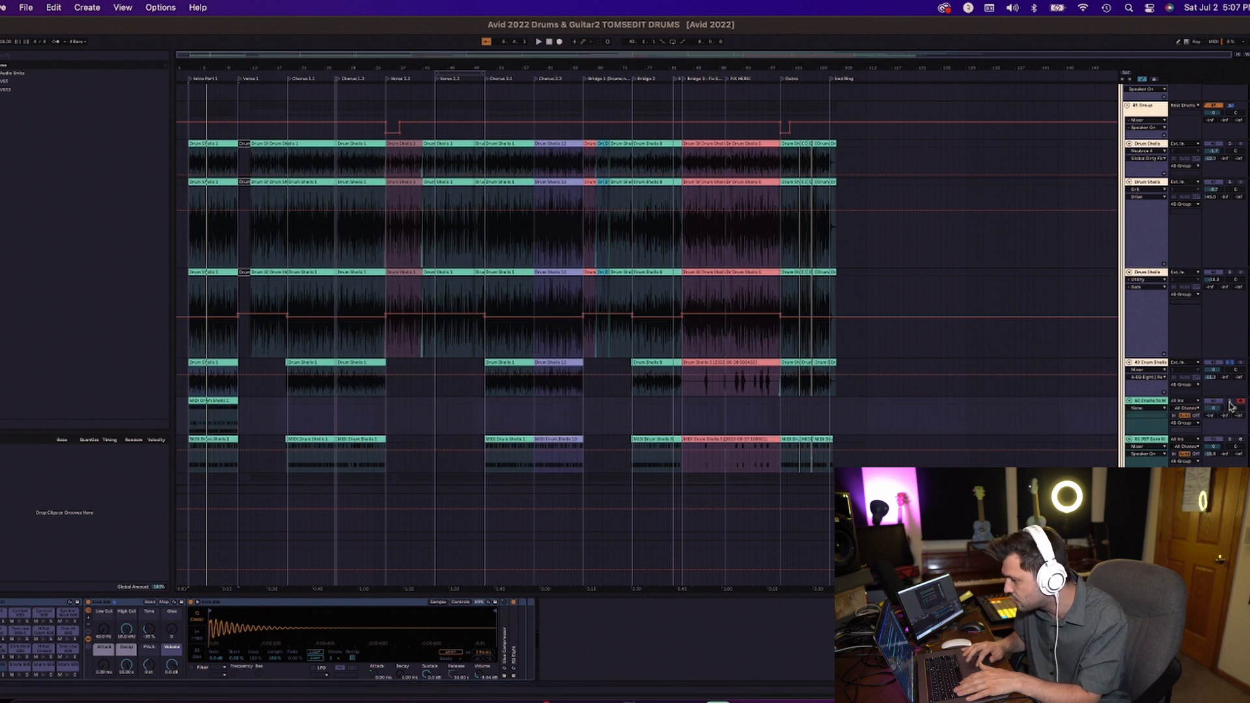
key(space)
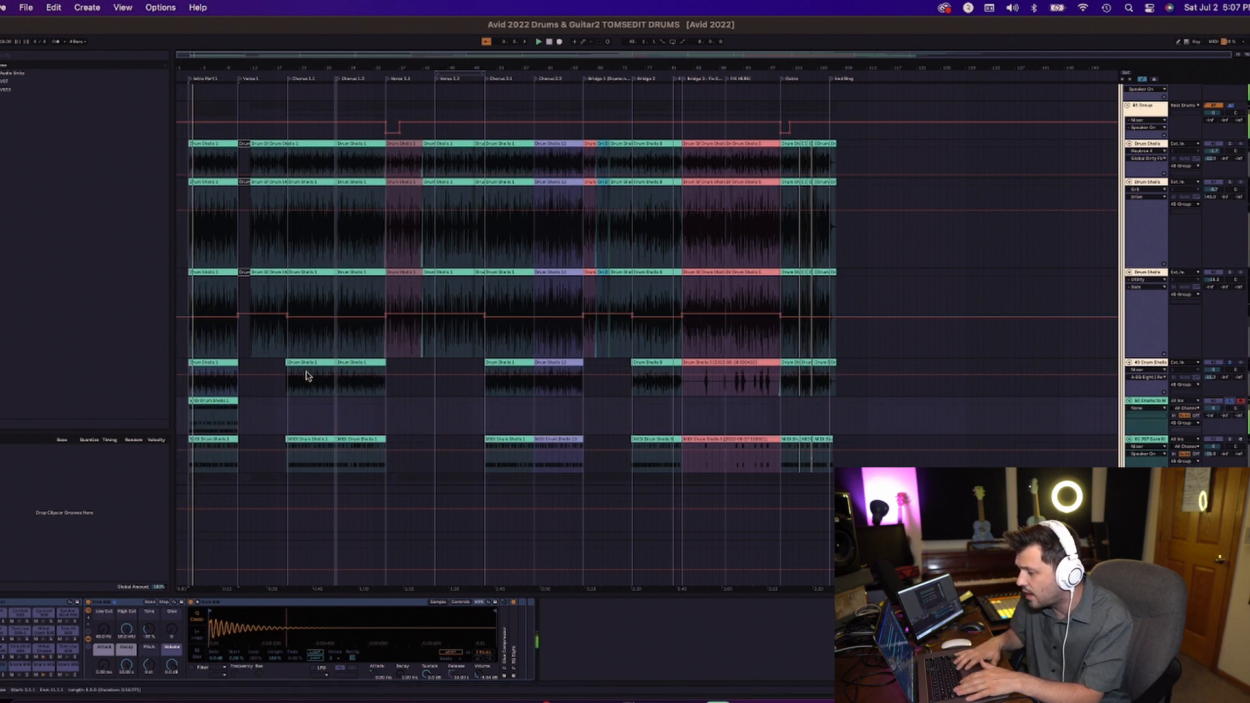
Open the converted MIDI clip in the note editor and delete all its Hihat Closed 808 notes
double_click(218, 398)
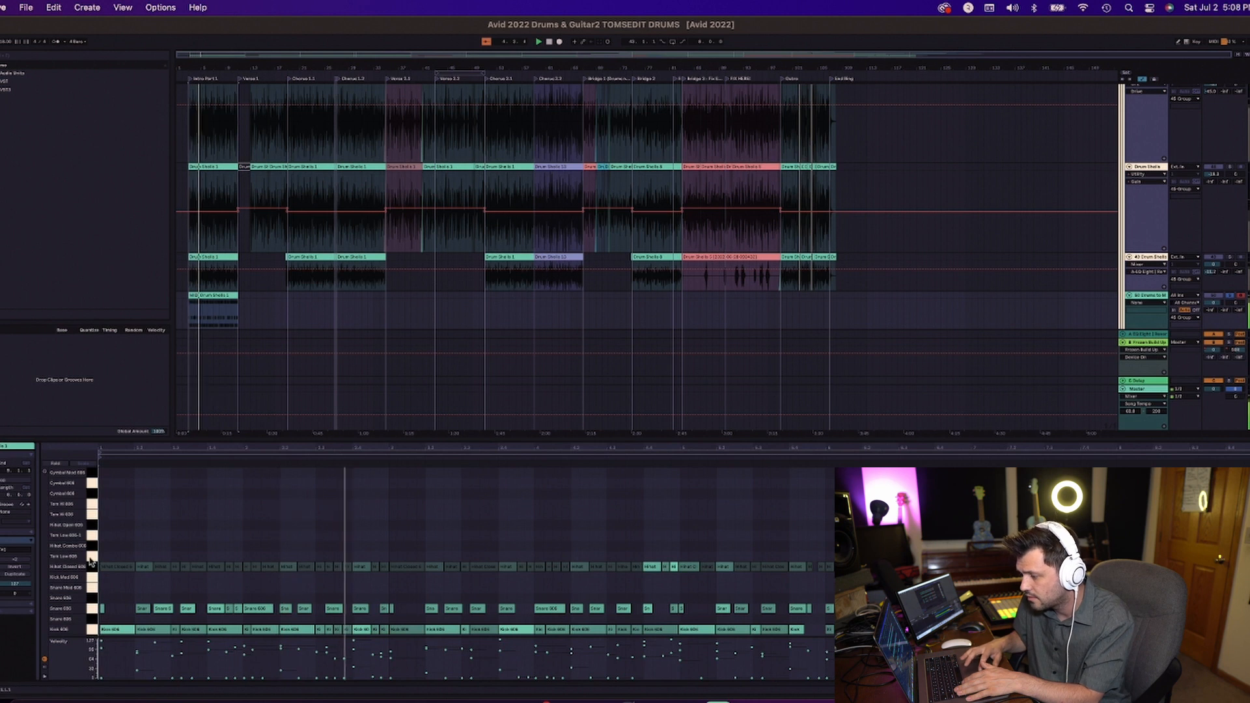
click(90, 571)
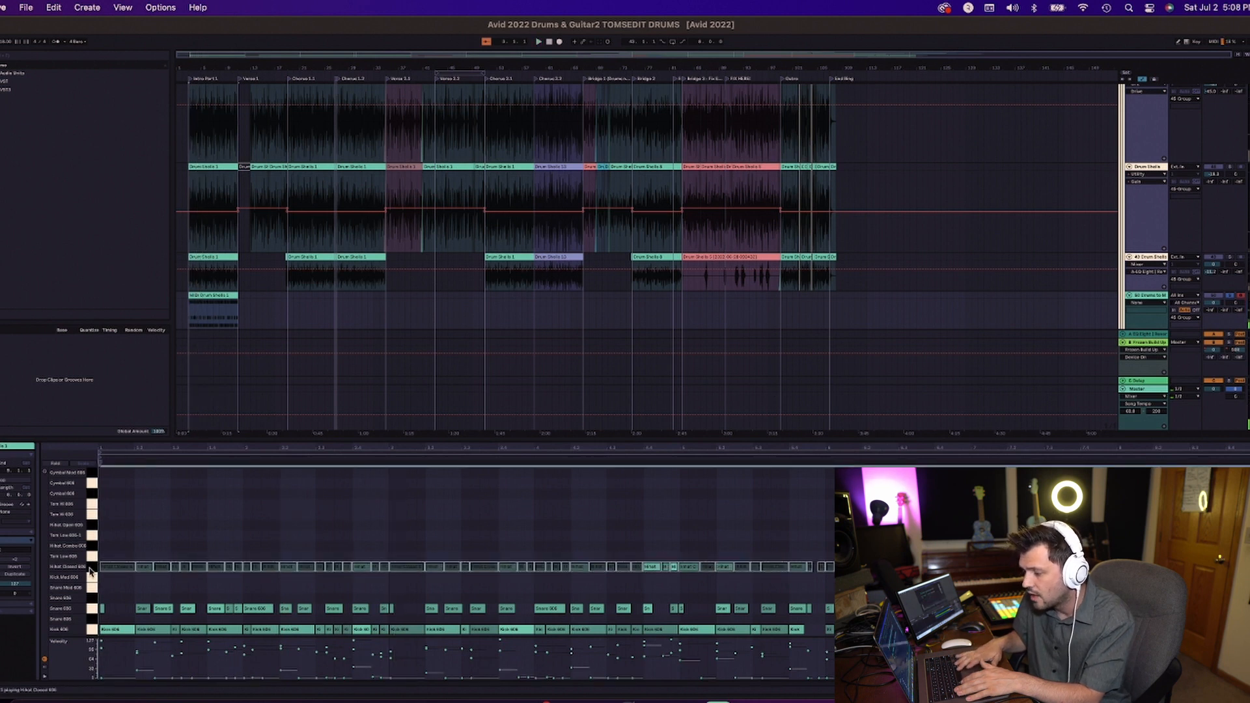
key(Delete)
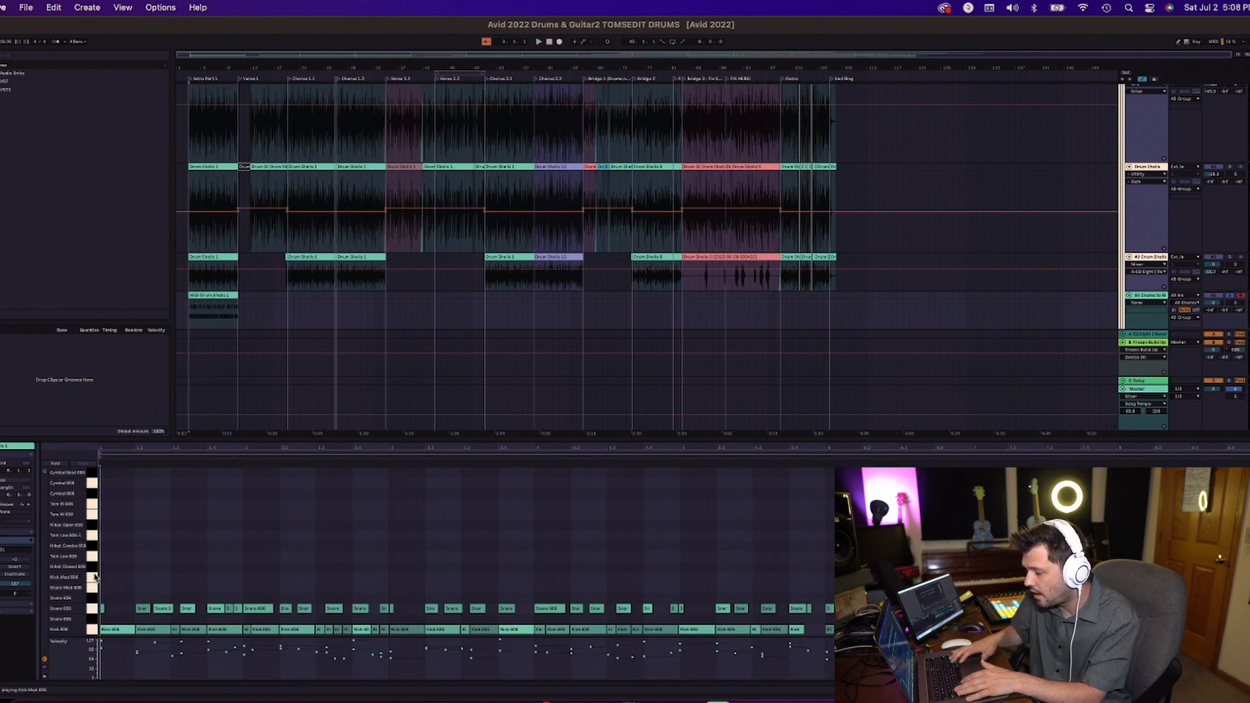
Move the clip's Snare 808 notes up to Tom Hi 808 and its Kick 808 notes up to Tom Low 808
click(93, 608)
click(91, 628)
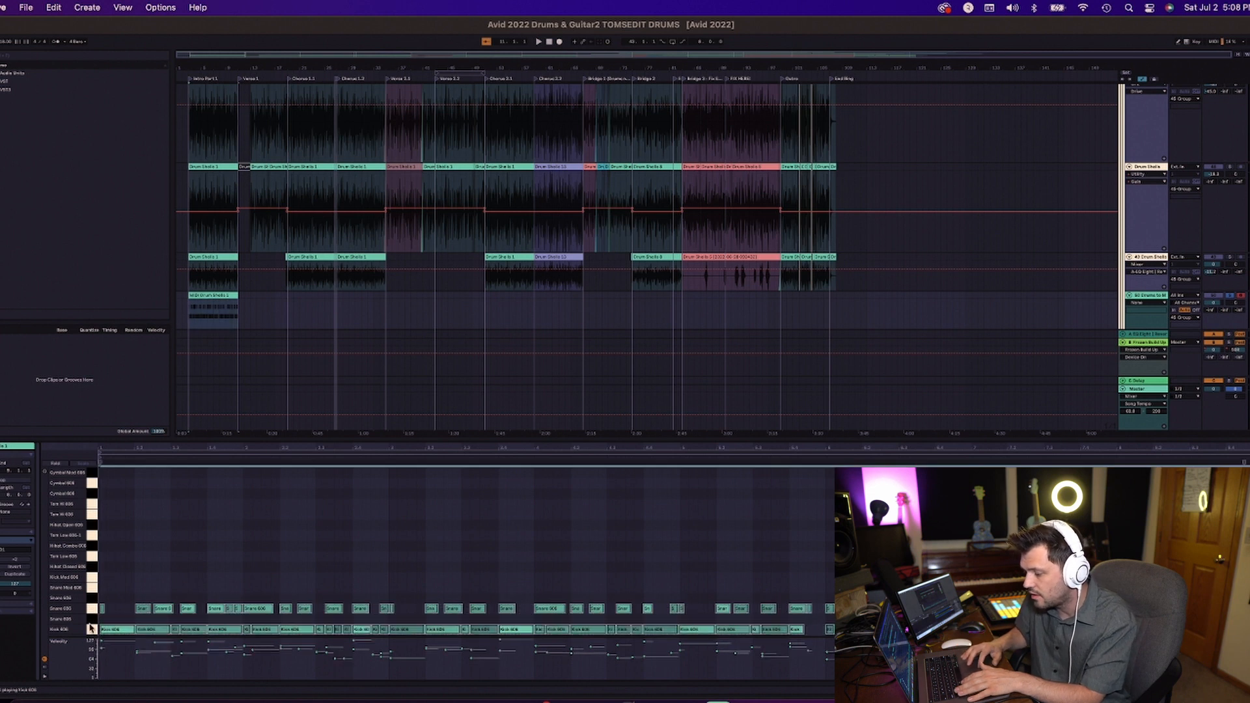
key(Up)
key(Up)
key(Up)
key(Up)
key(Up)
key(Up)
key(Up)
key(Up)
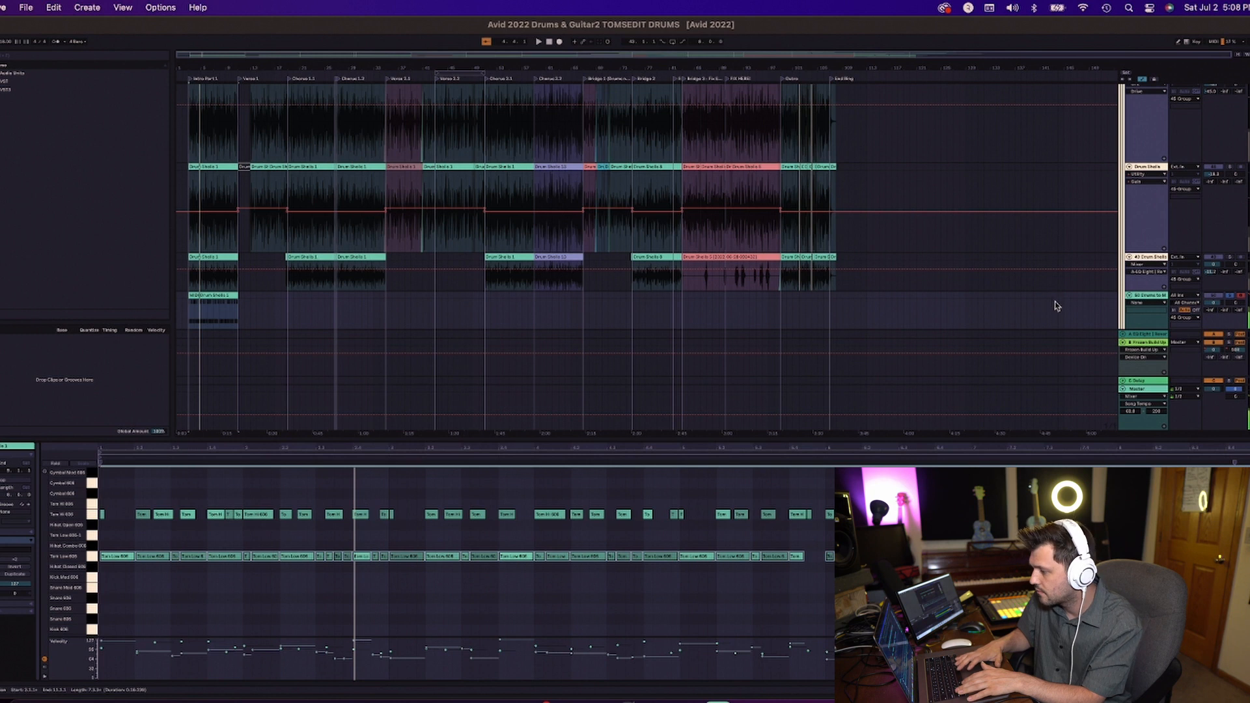
Audition the existing 707 kit MIDI track, review the surrounding drum layers, and show the 707 track's devices
scroll(1056, 306, down, 3)
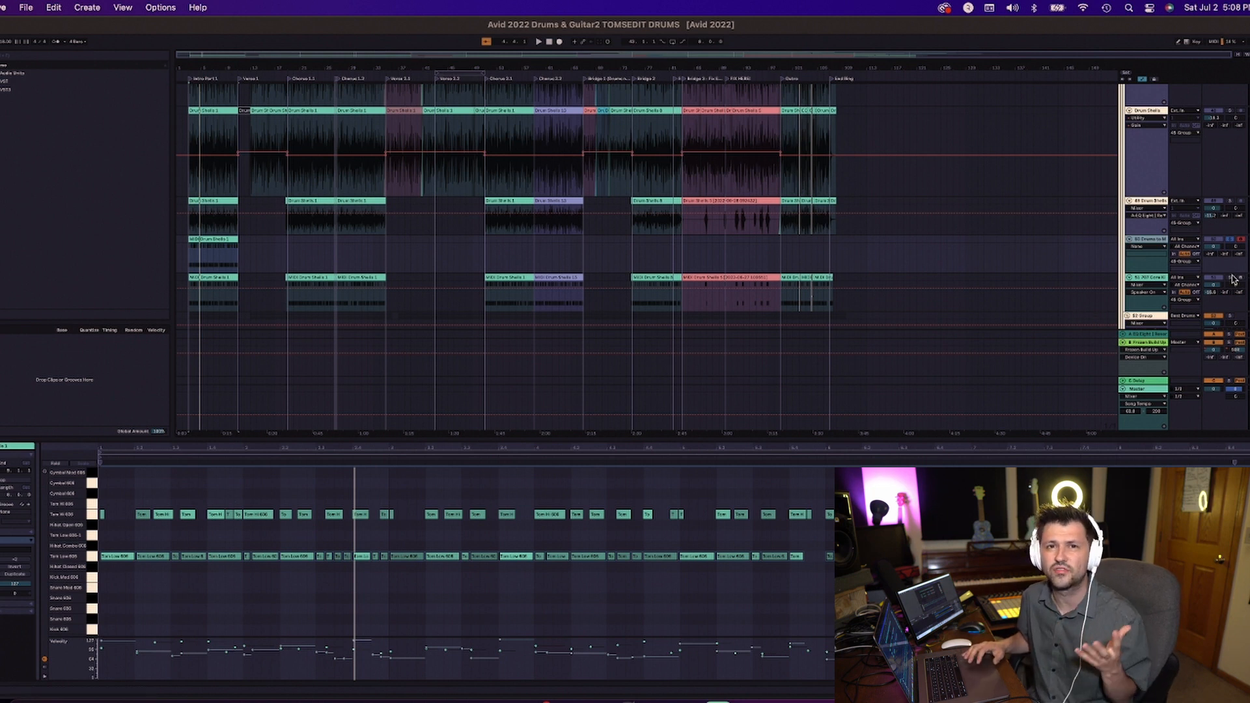
key(space)
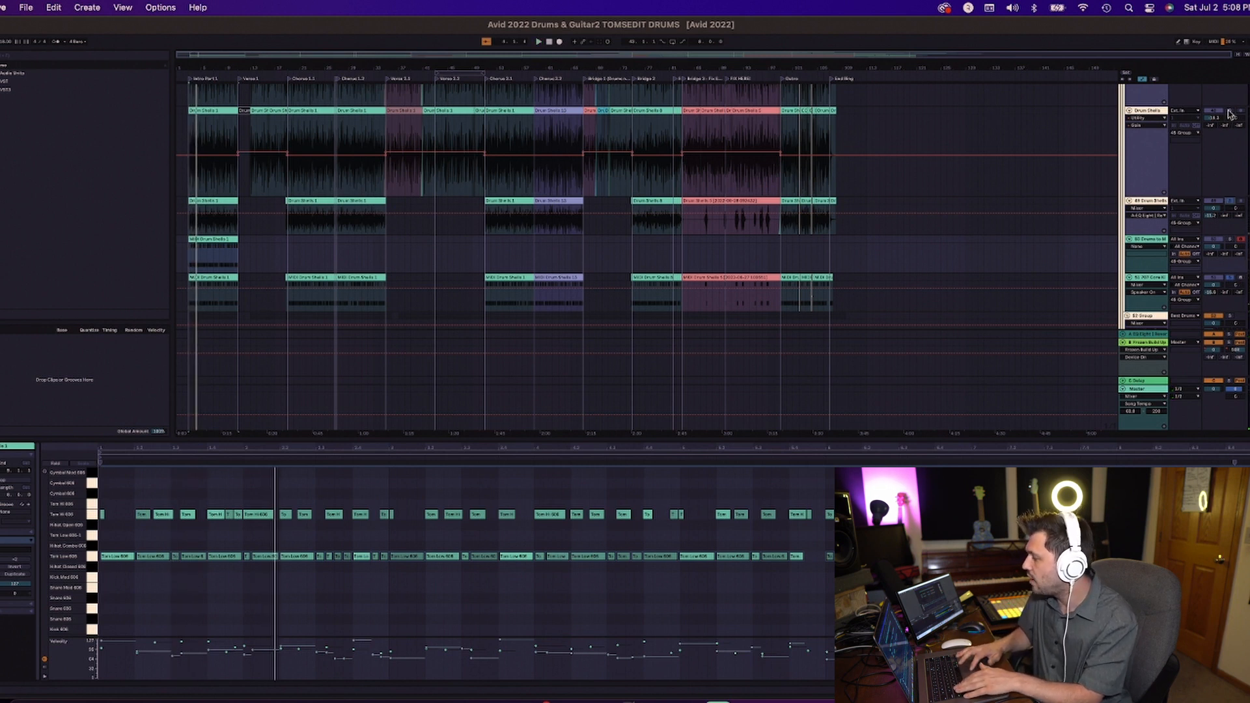
scroll(1229, 114, up, 5)
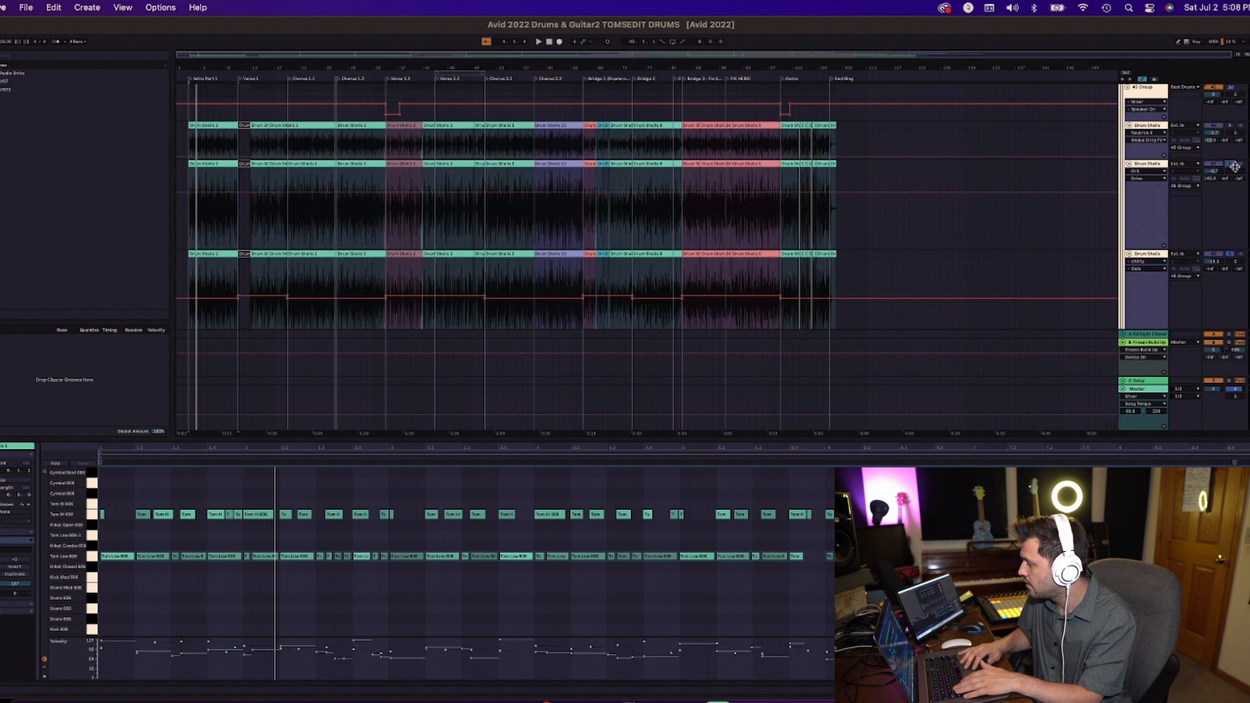
scroll(1233, 130, up, 3)
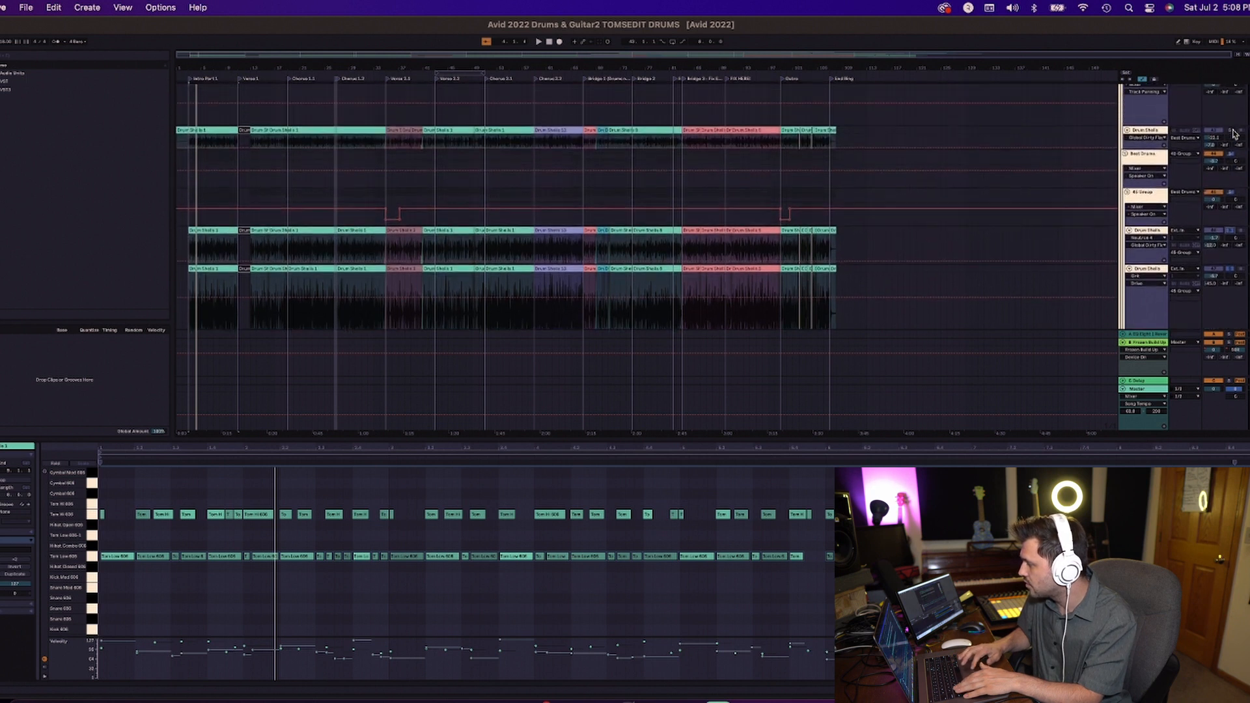
scroll(1232, 132, down, 5)
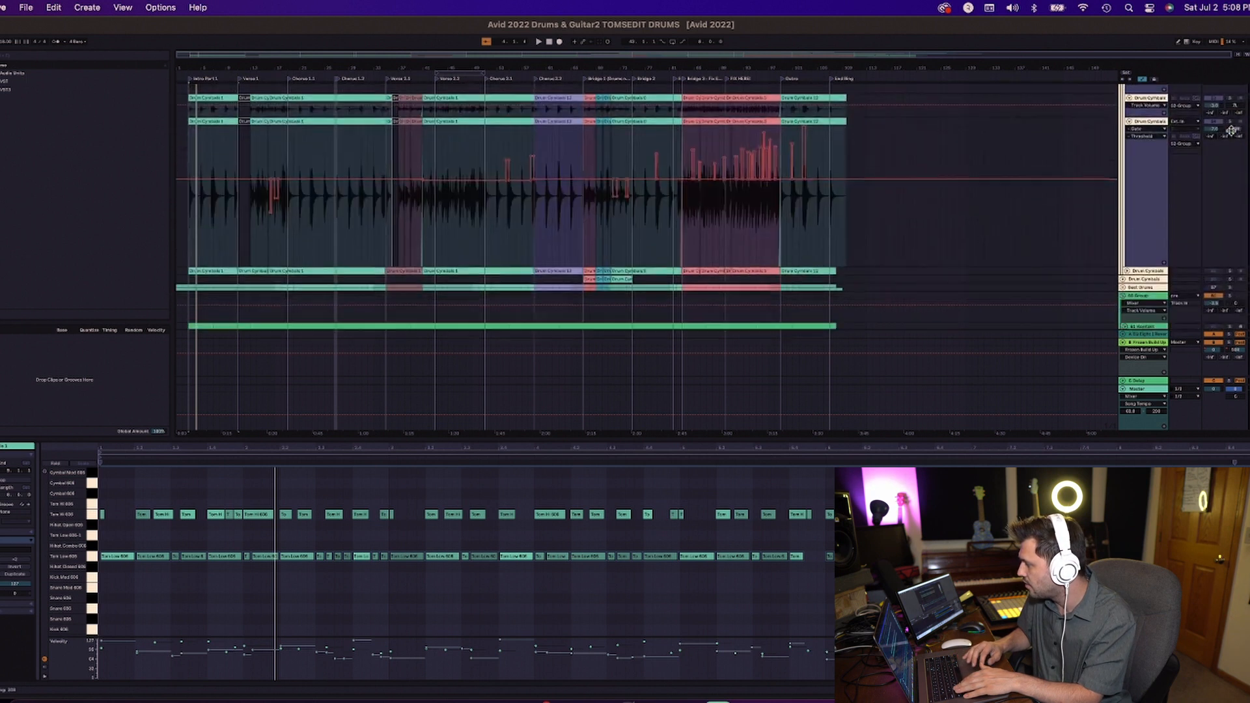
scroll(1231, 131, up, 4)
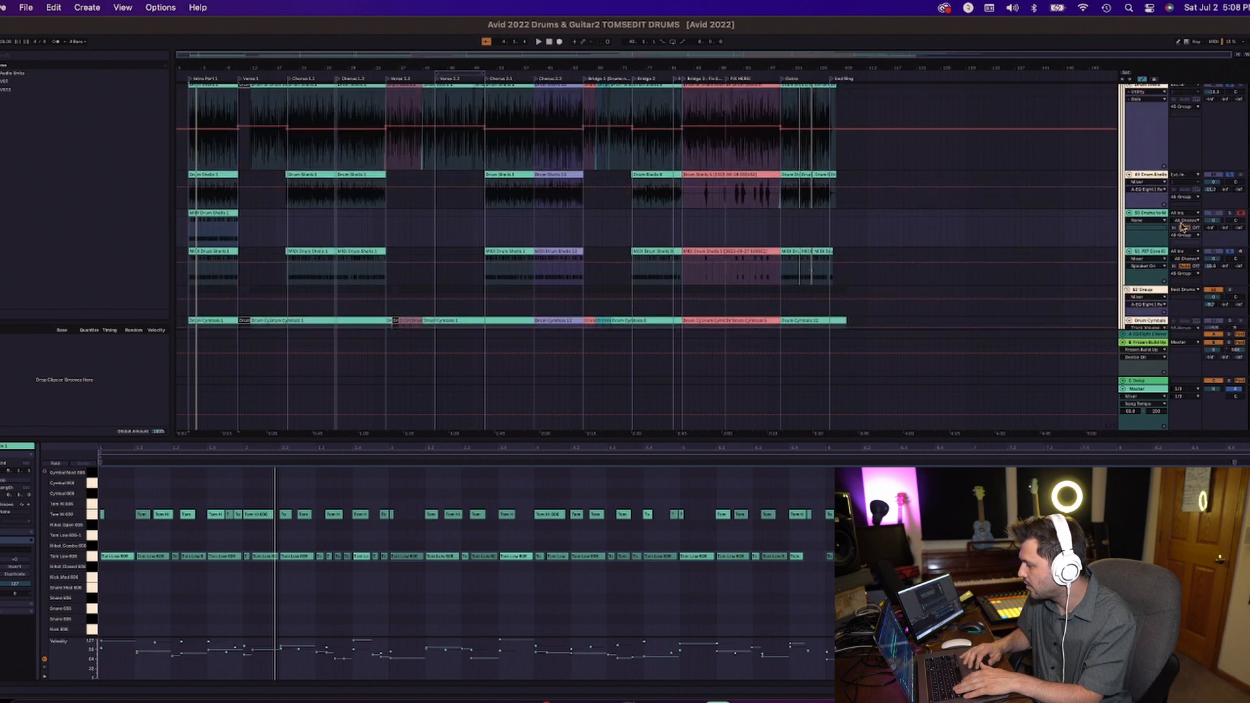
click(1156, 254)
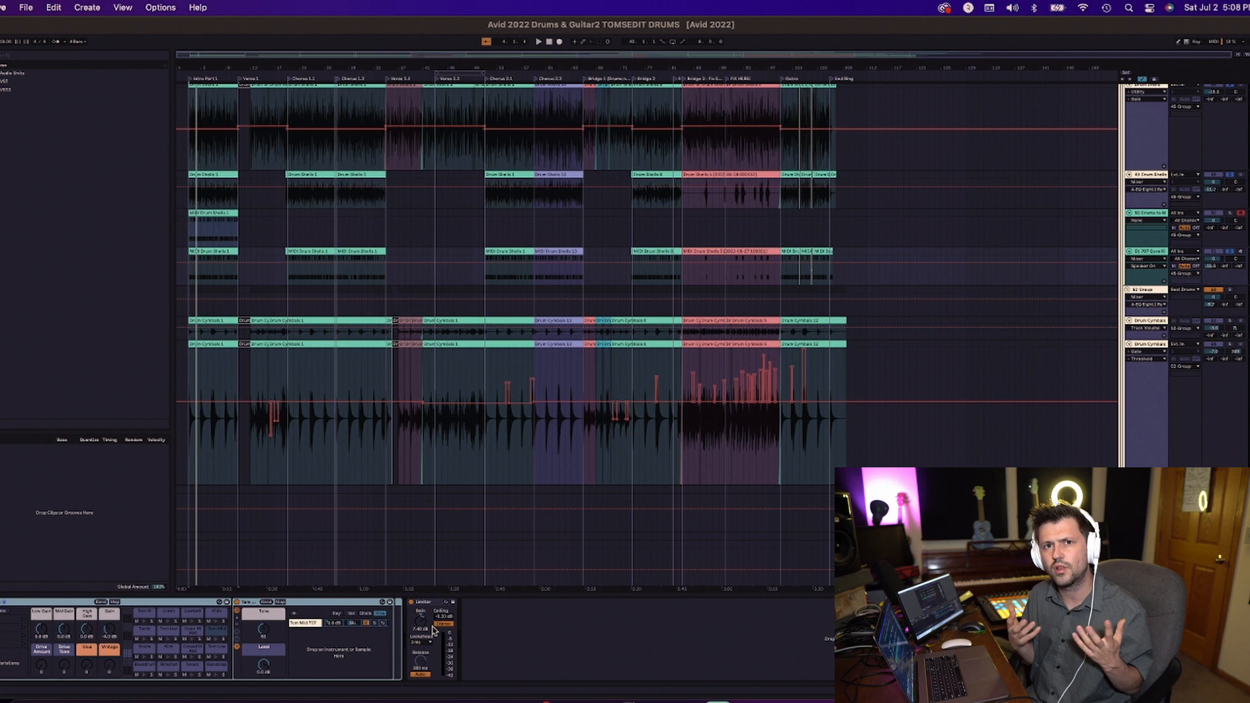
Play the drum layers from the intro and turn off the converted MIDI track
key(space)
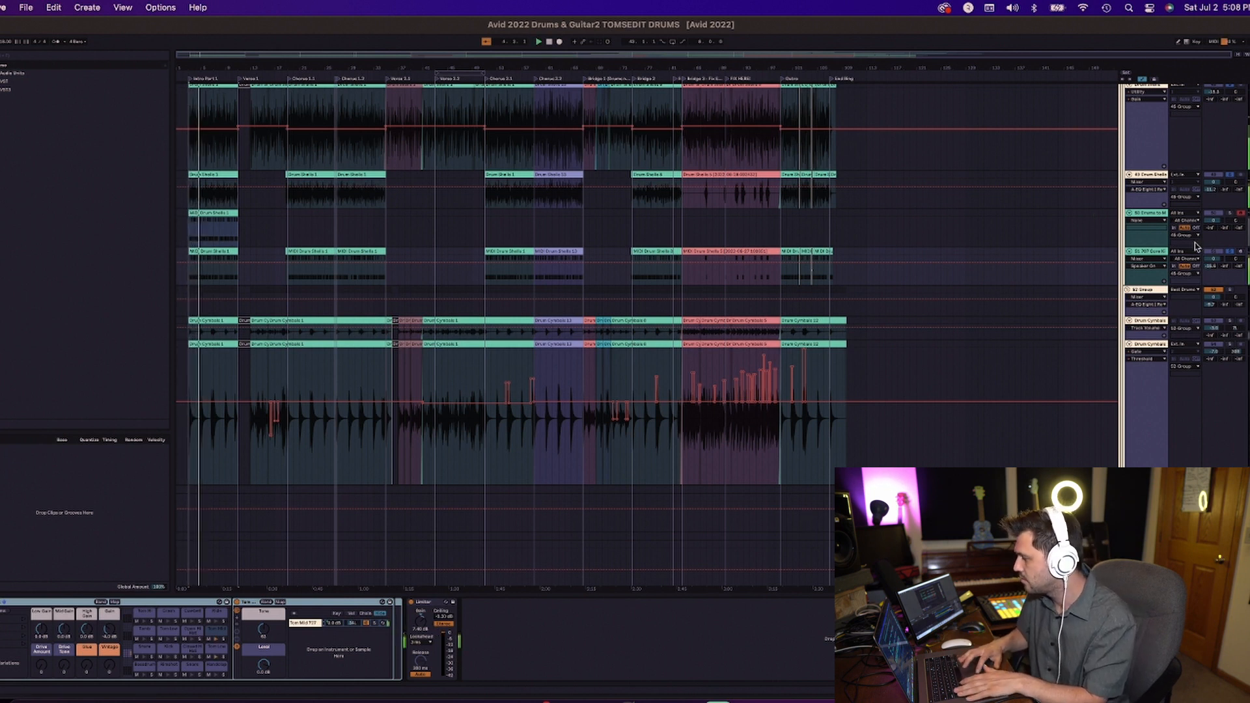
click(1215, 214)
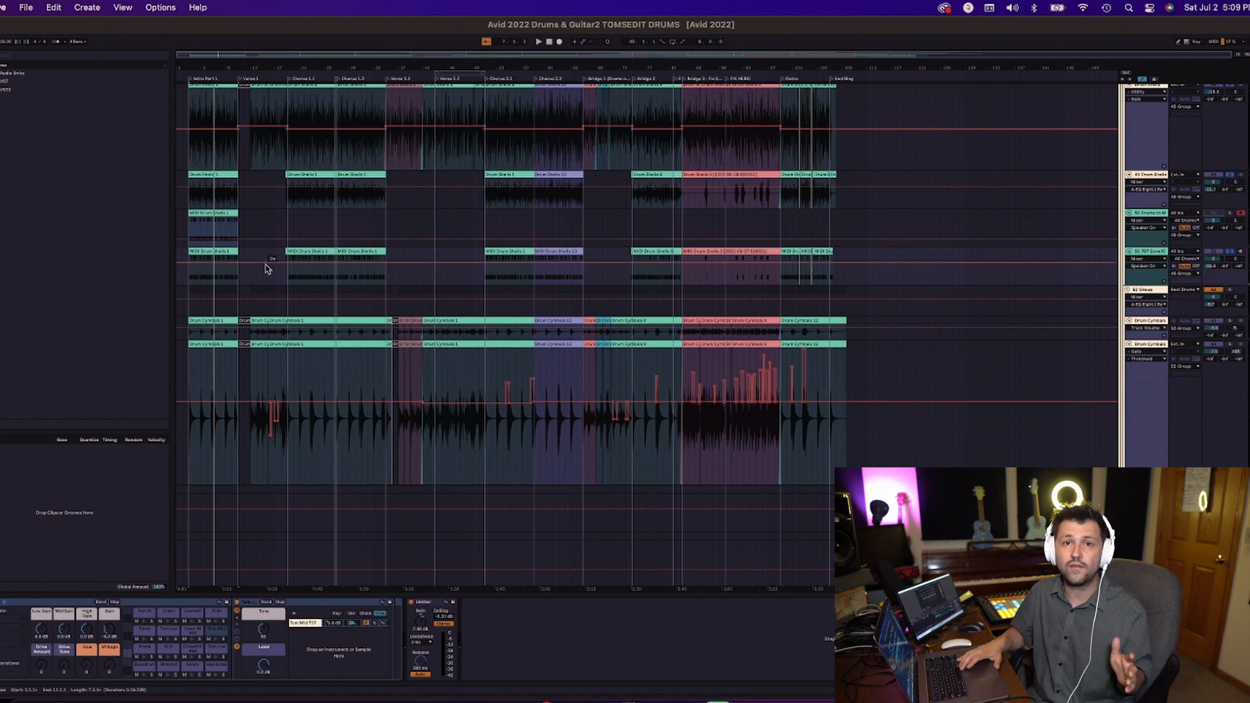
Show the devices on the two Drum Cymbals tracks and solo the cymbals at Bridge 3
click(250, 309)
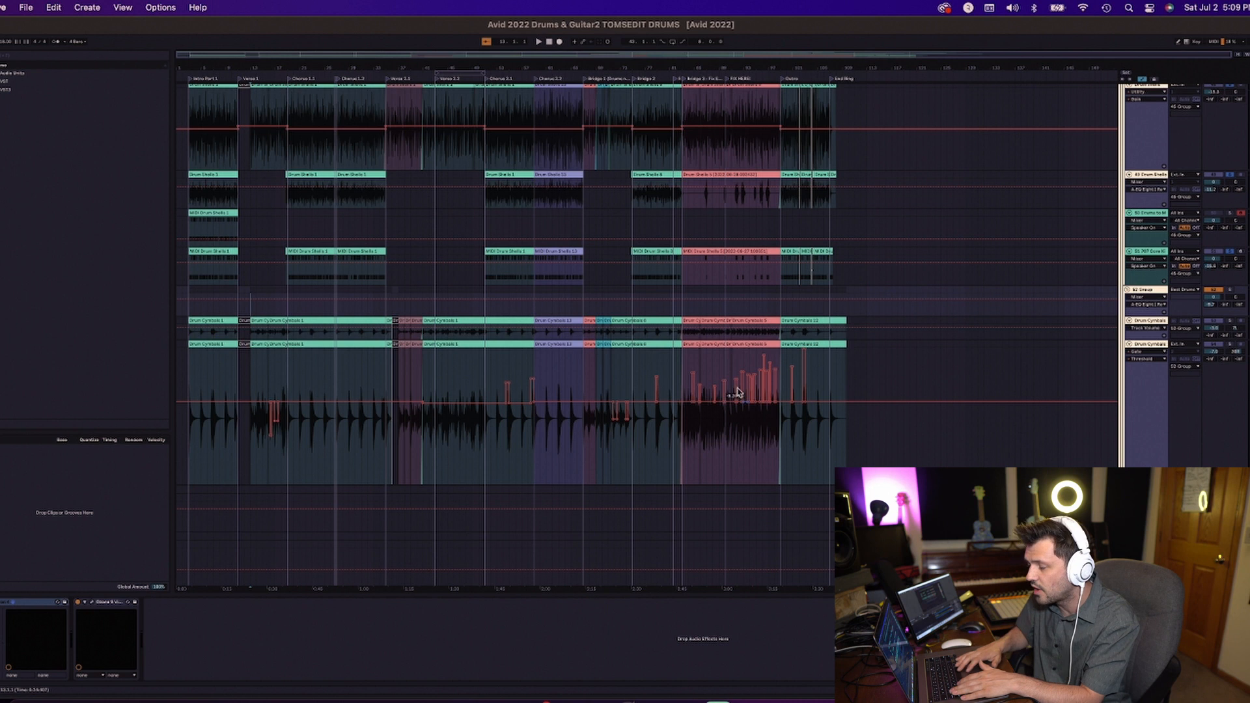
click(687, 432)
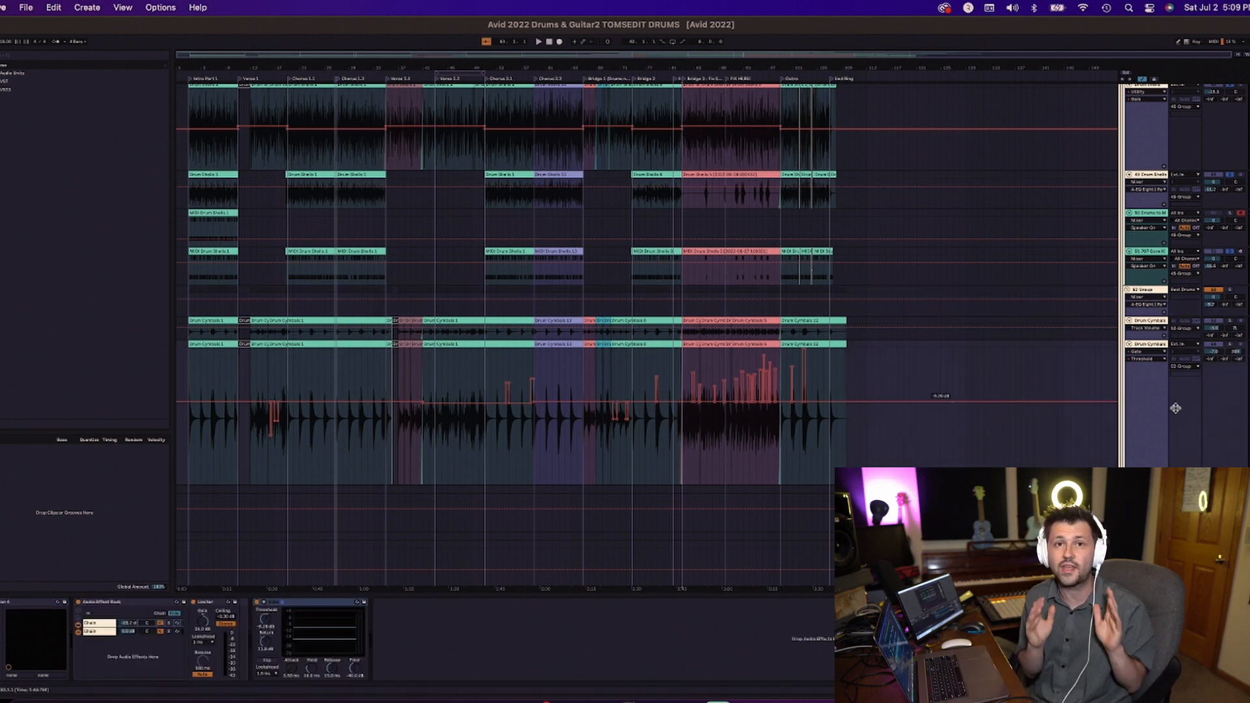
click(687, 319)
key(s)
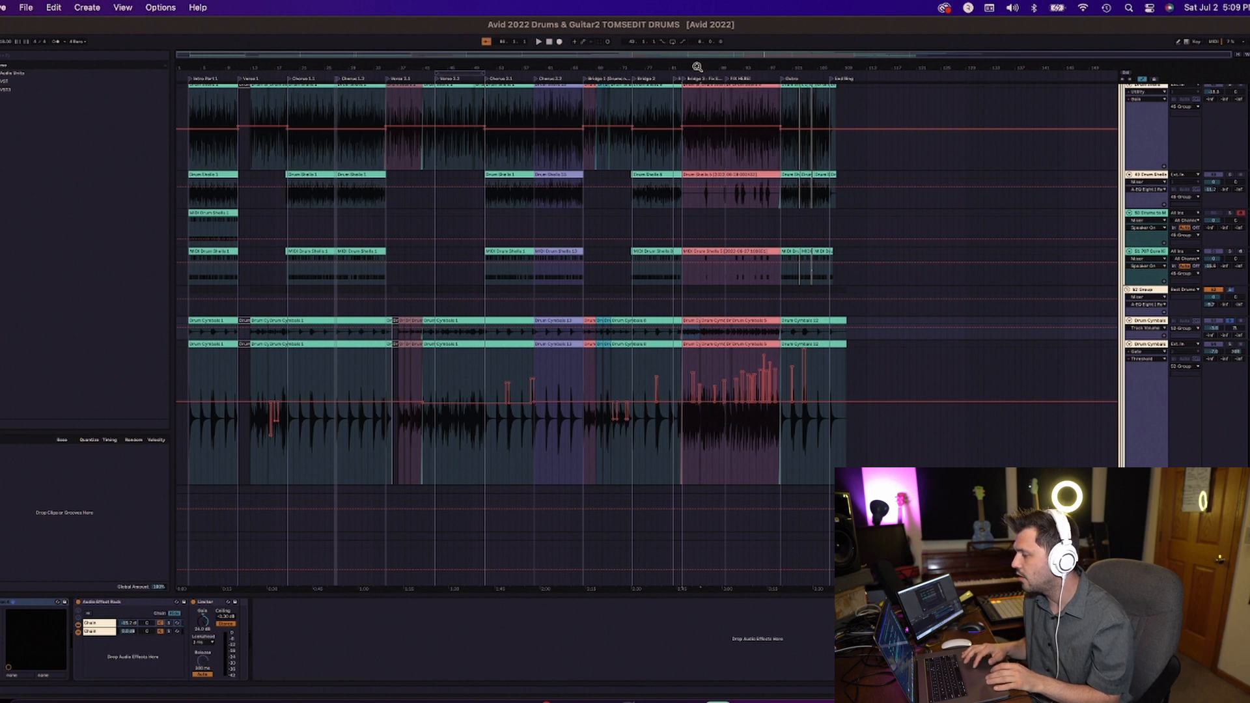
Examine the gate threshold automation around the start of Bridge 3 and play the cymbals from that point
drag(698, 67, 698, 143)
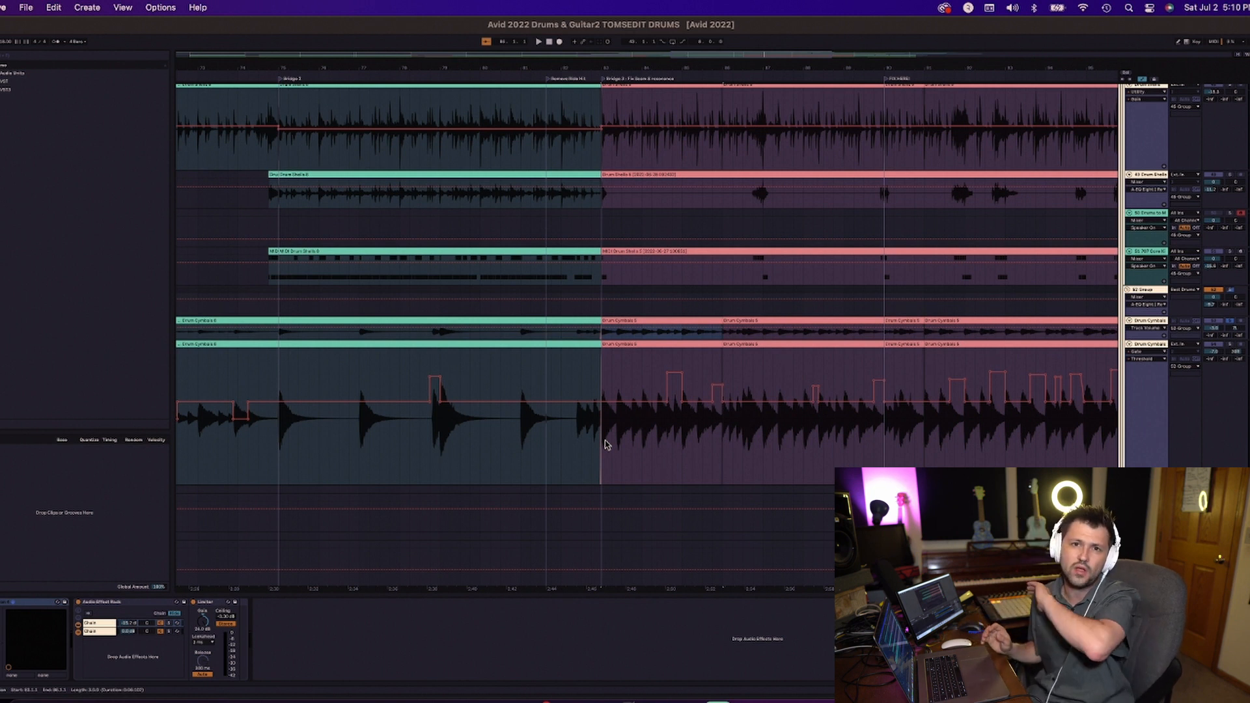
drag(904, 70, 904, 20)
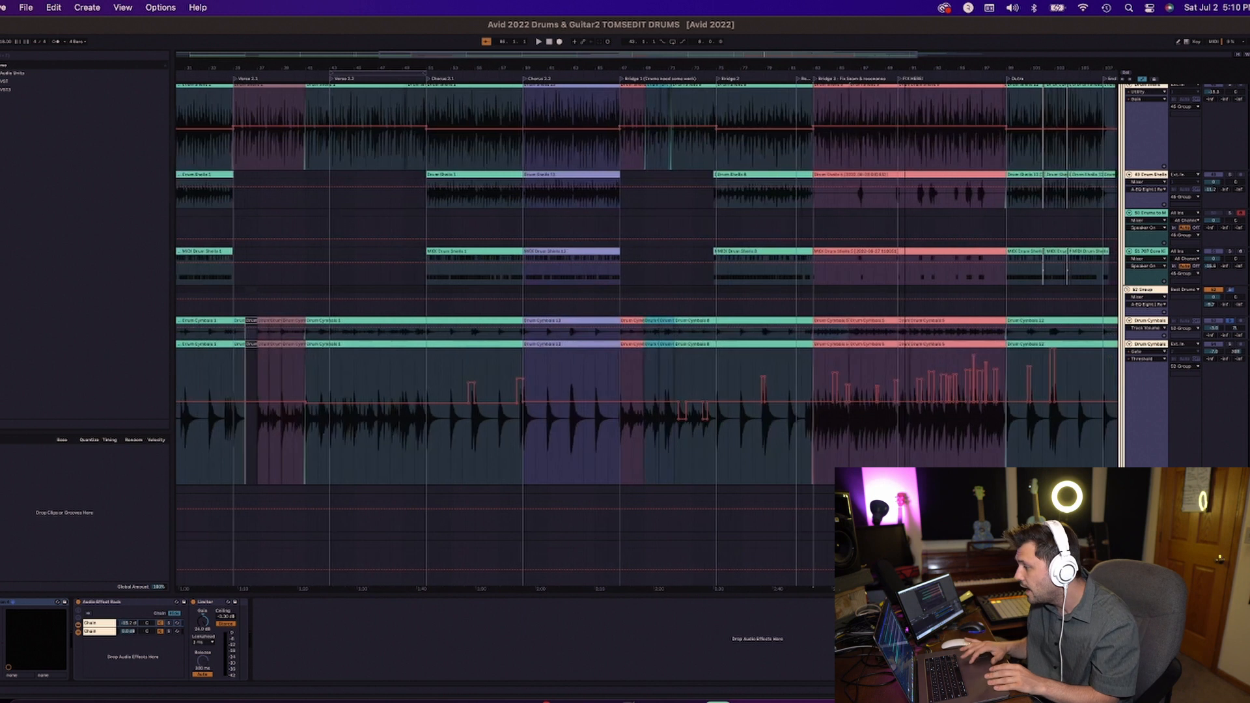
click(813, 443)
key(space)
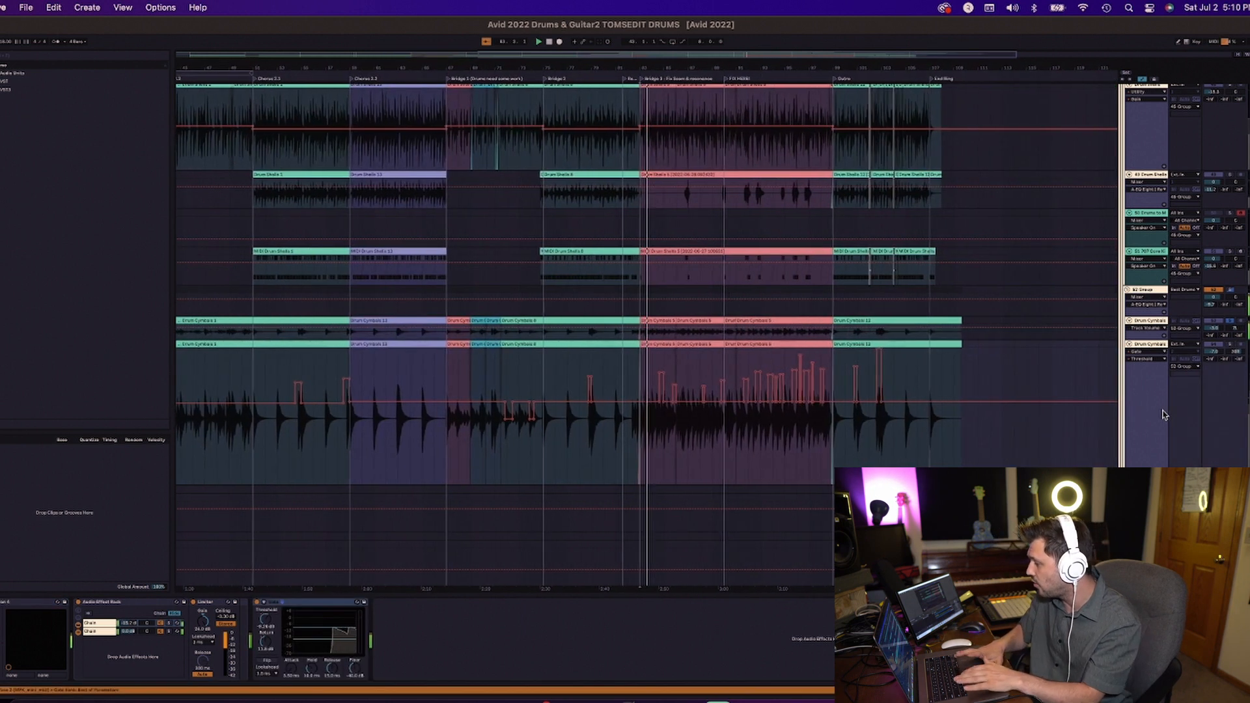
Audition the two chains of the cymbals track's Audio Effect Rack one at a time by soloing each of them
click(135, 630)
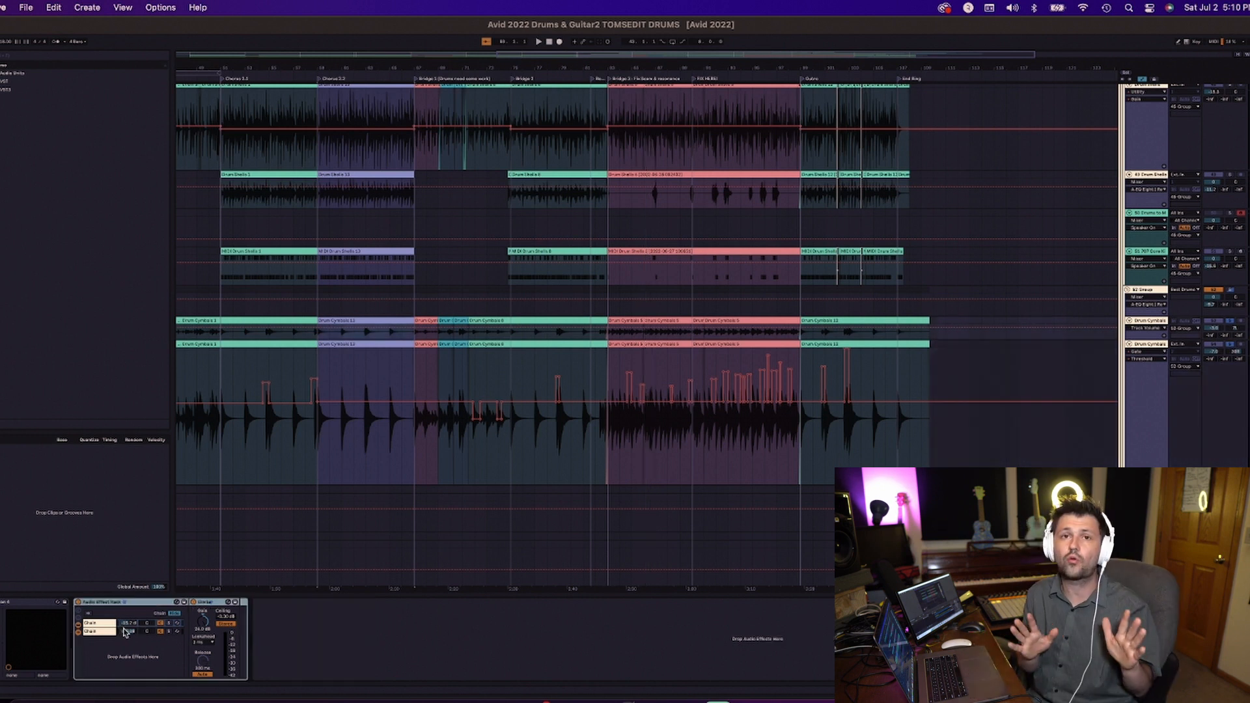
click(108, 627)
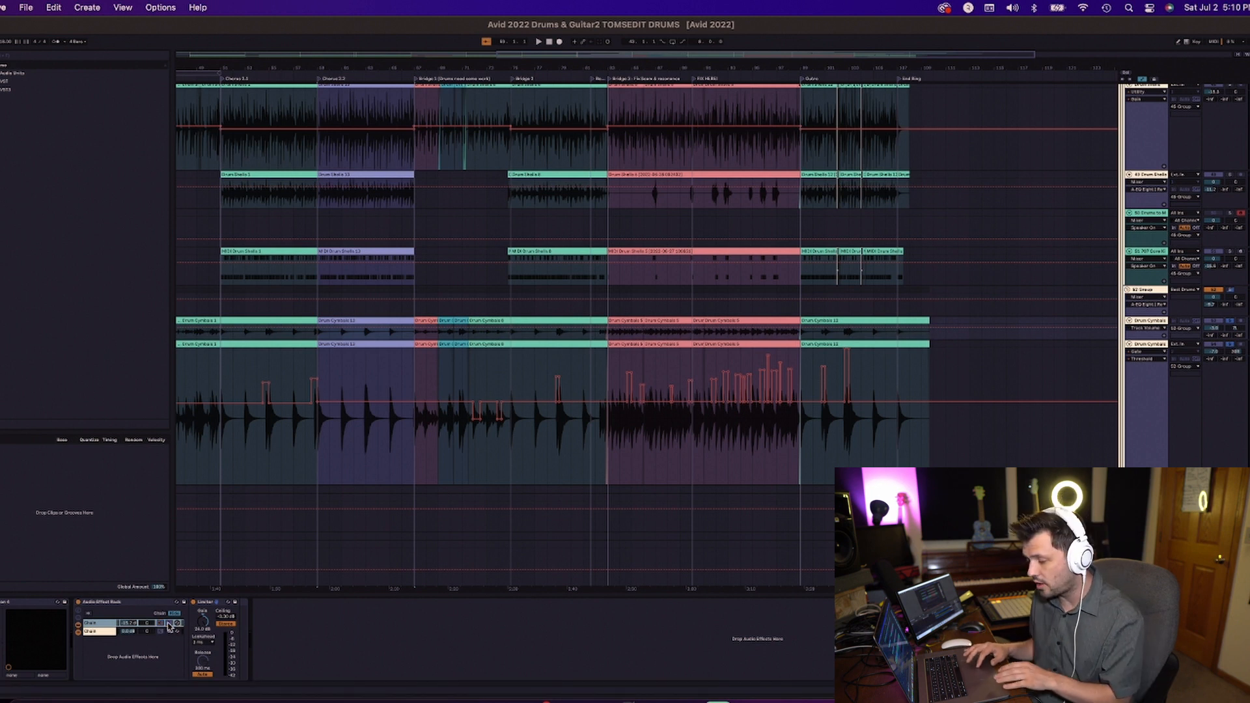
key(space)
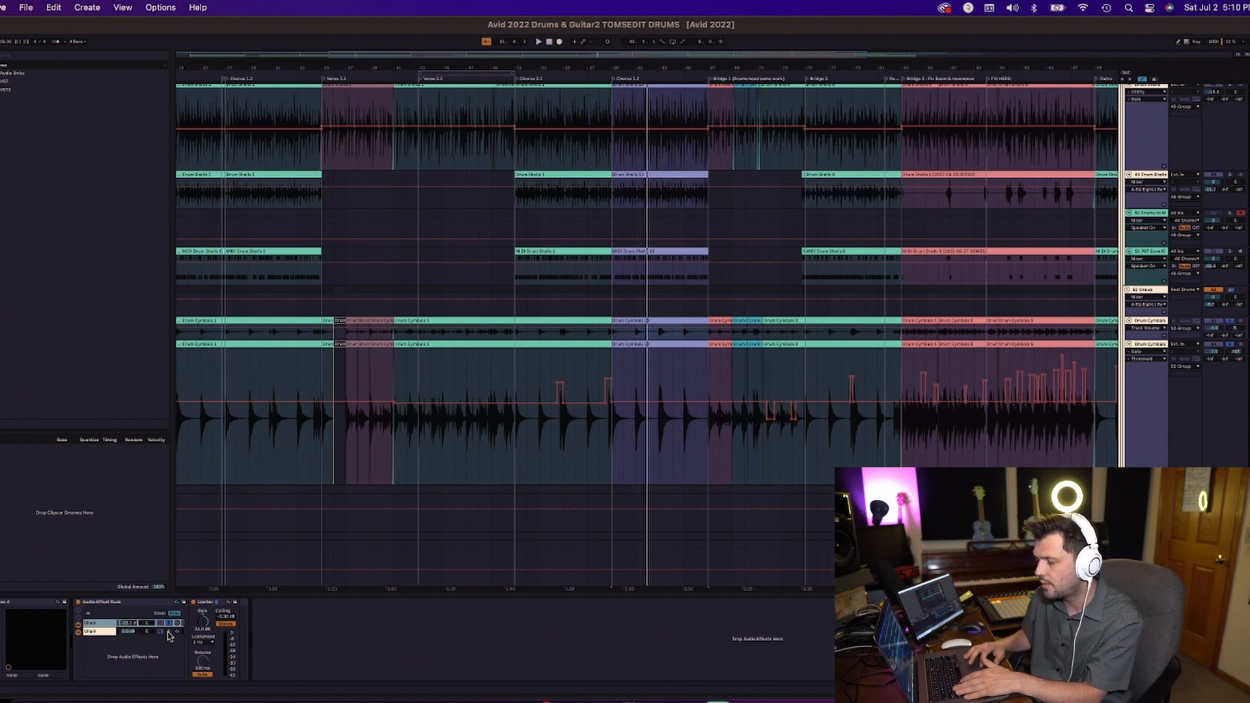
click(168, 632)
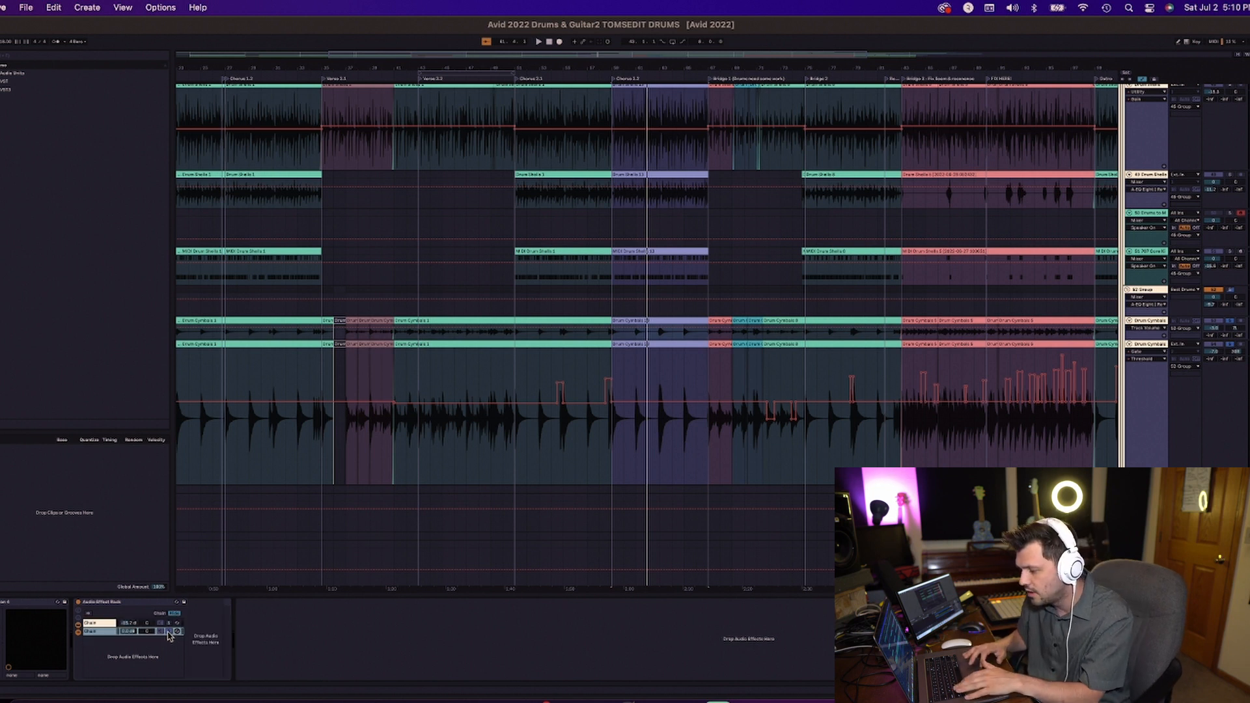
key(space)
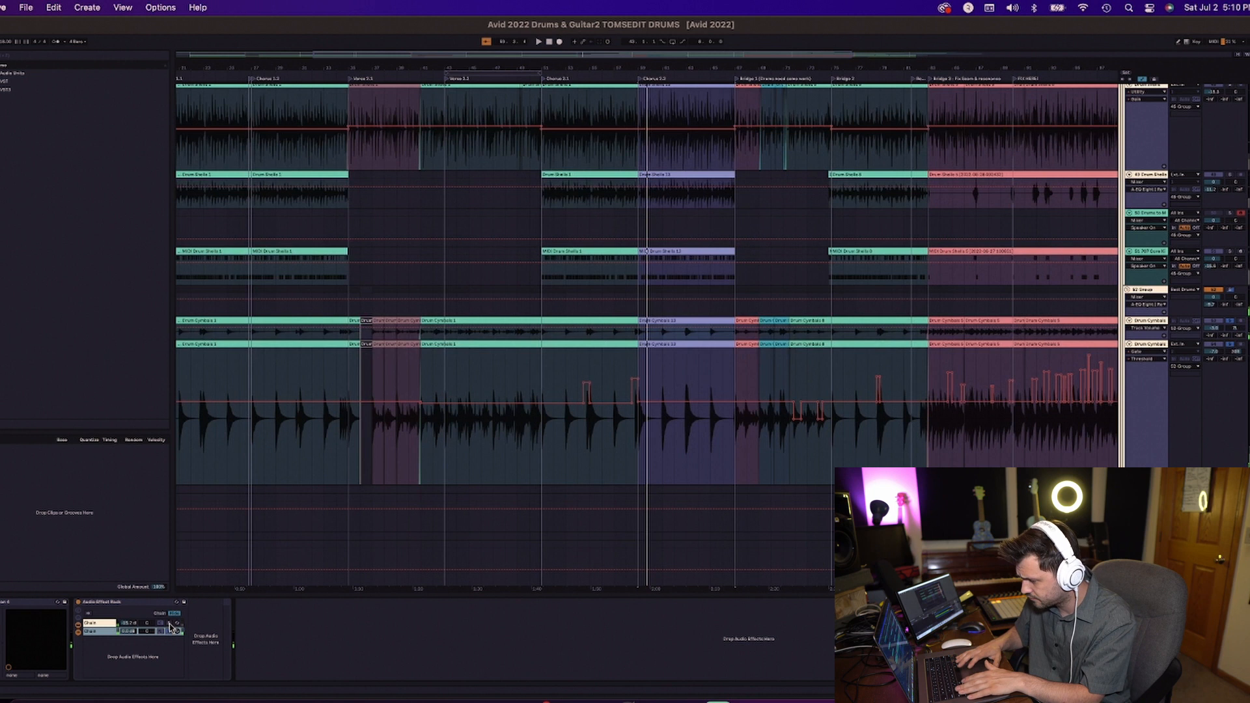
click(170, 624)
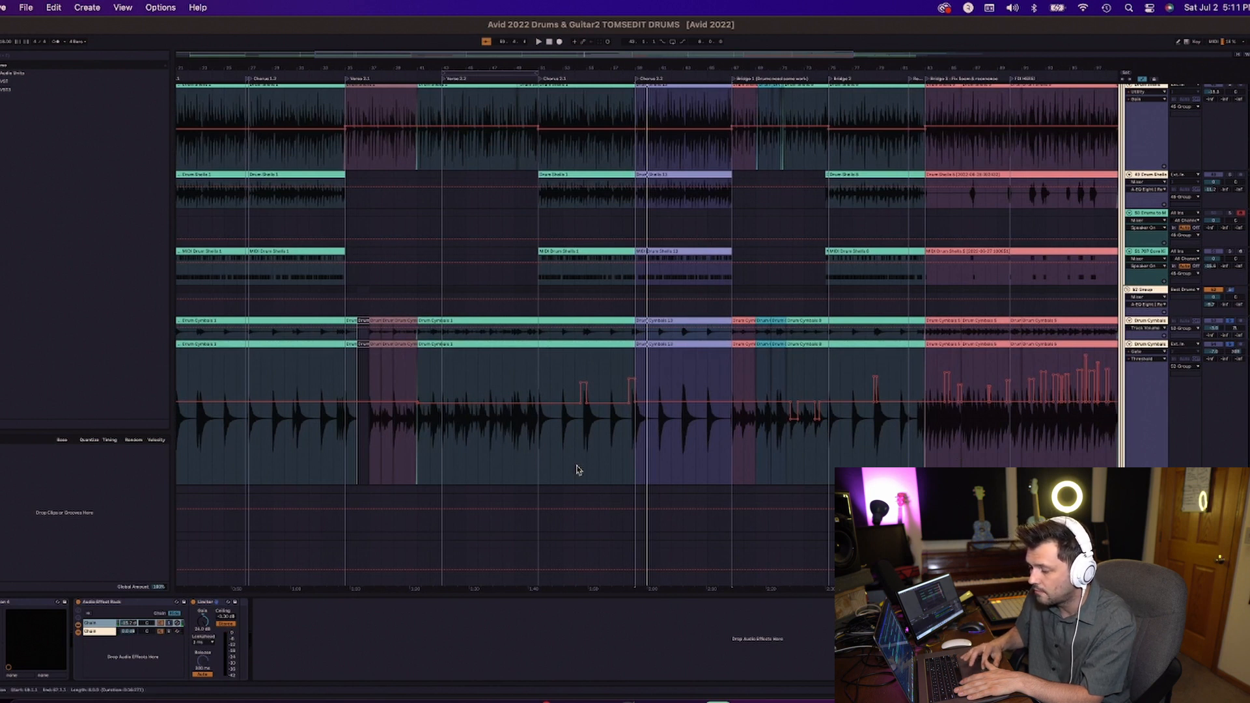
Show the Gate's Return automation on the second cymbals track, followed by its Threshold automation across the whole song
click(678, 445)
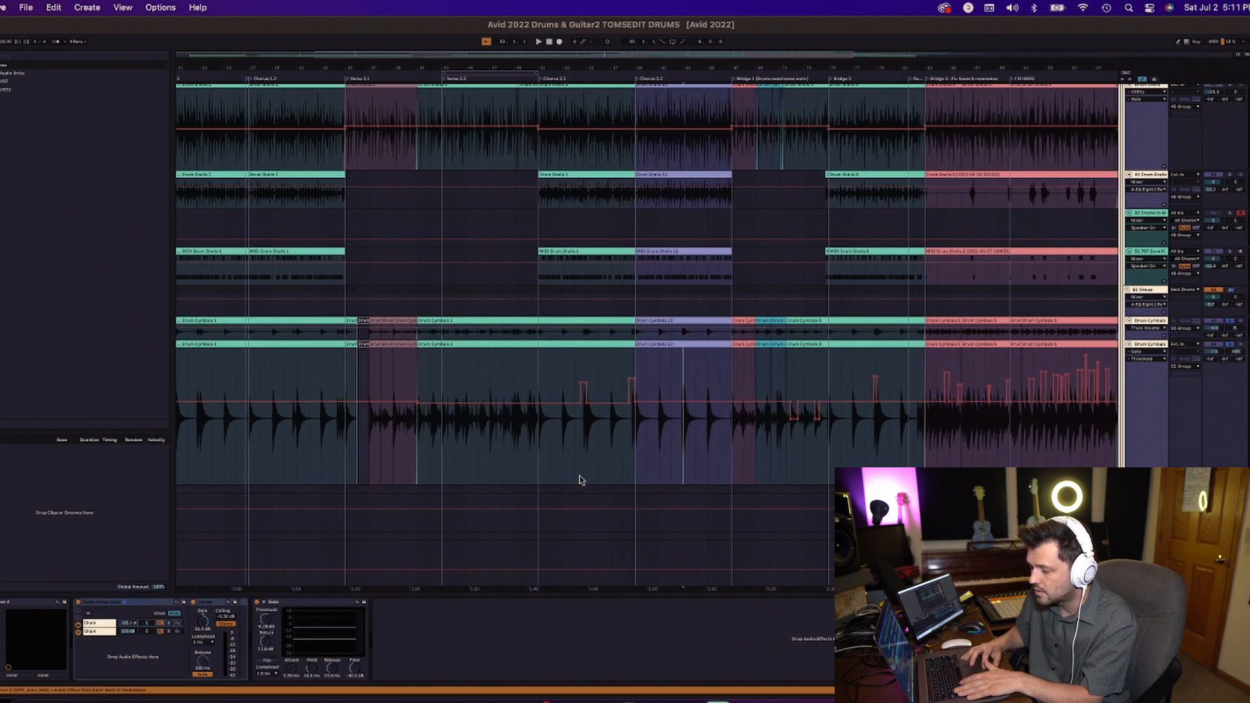
click(289, 607)
click(265, 650)
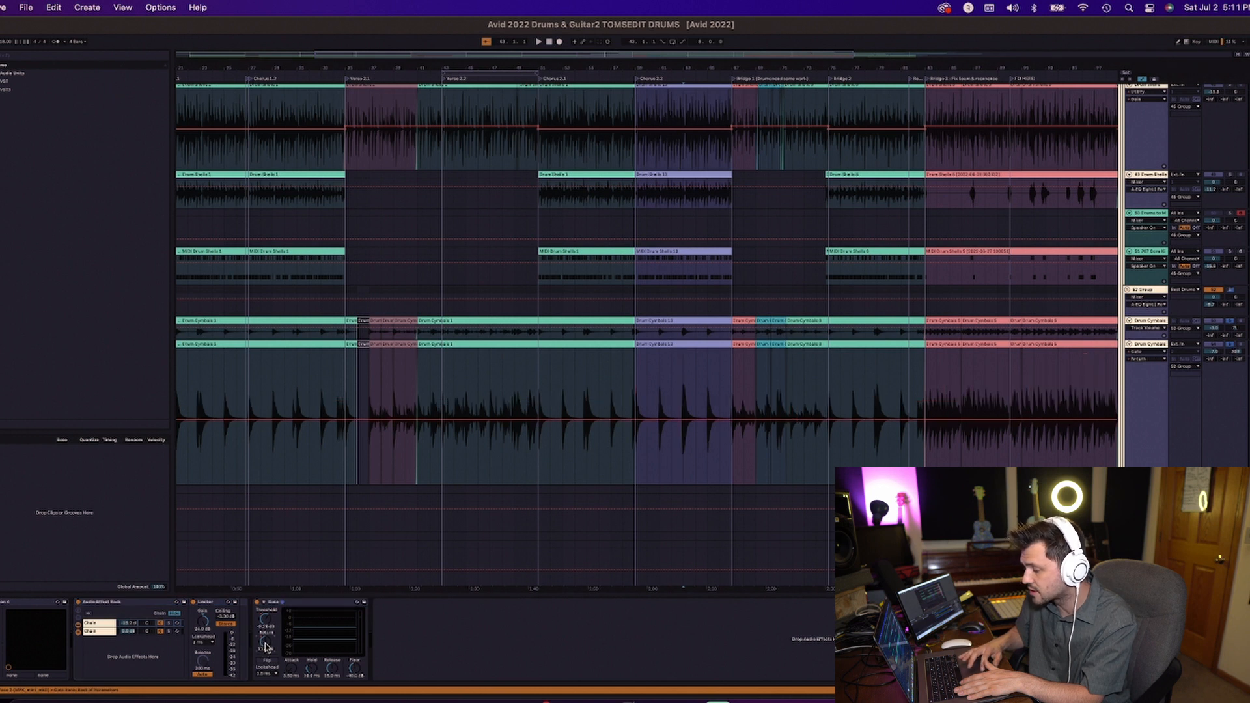
drag(611, 64, 521, 68)
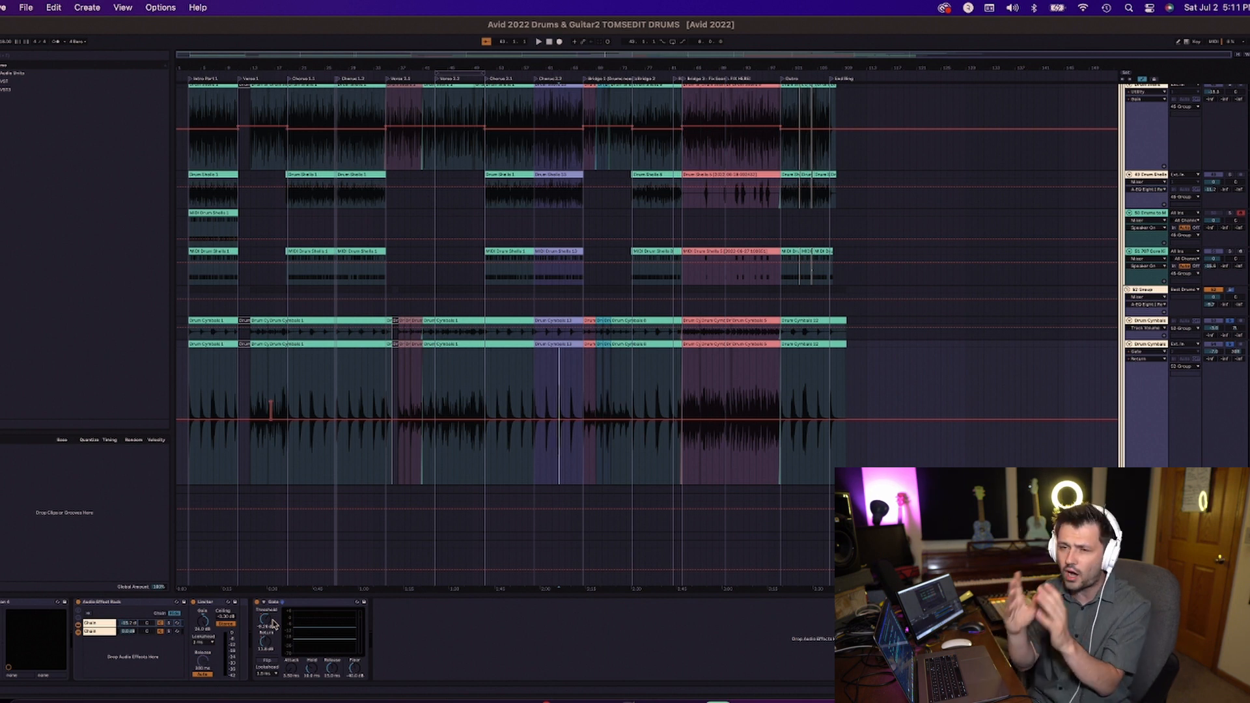
click(265, 452)
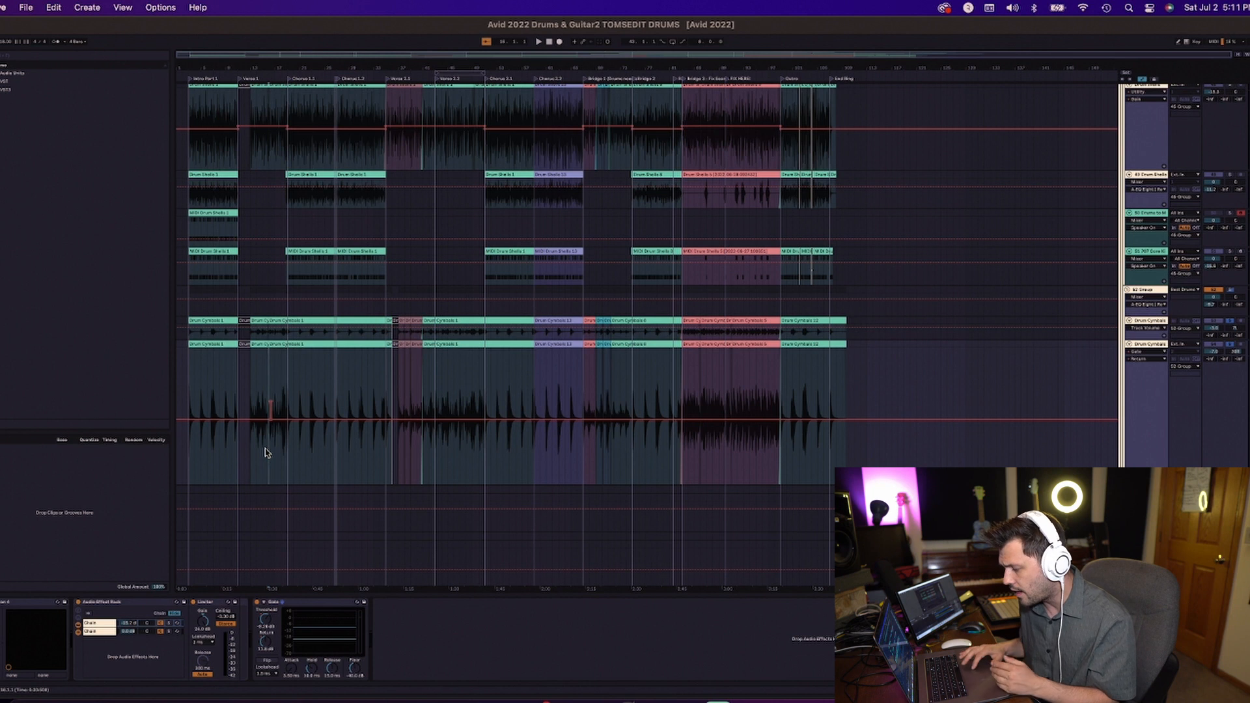
click(266, 621)
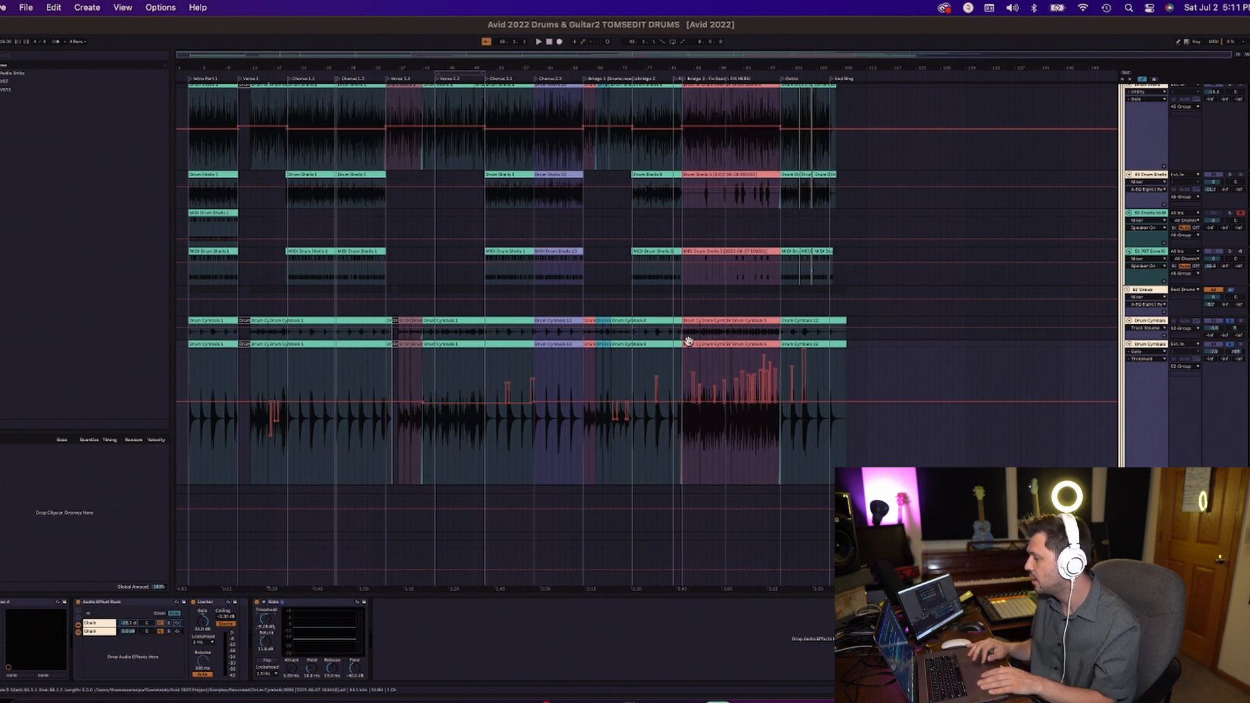
Go back to the resampled audio track above the drum groups and audition it from Bridge 3
scroll(684, 338, up, 8)
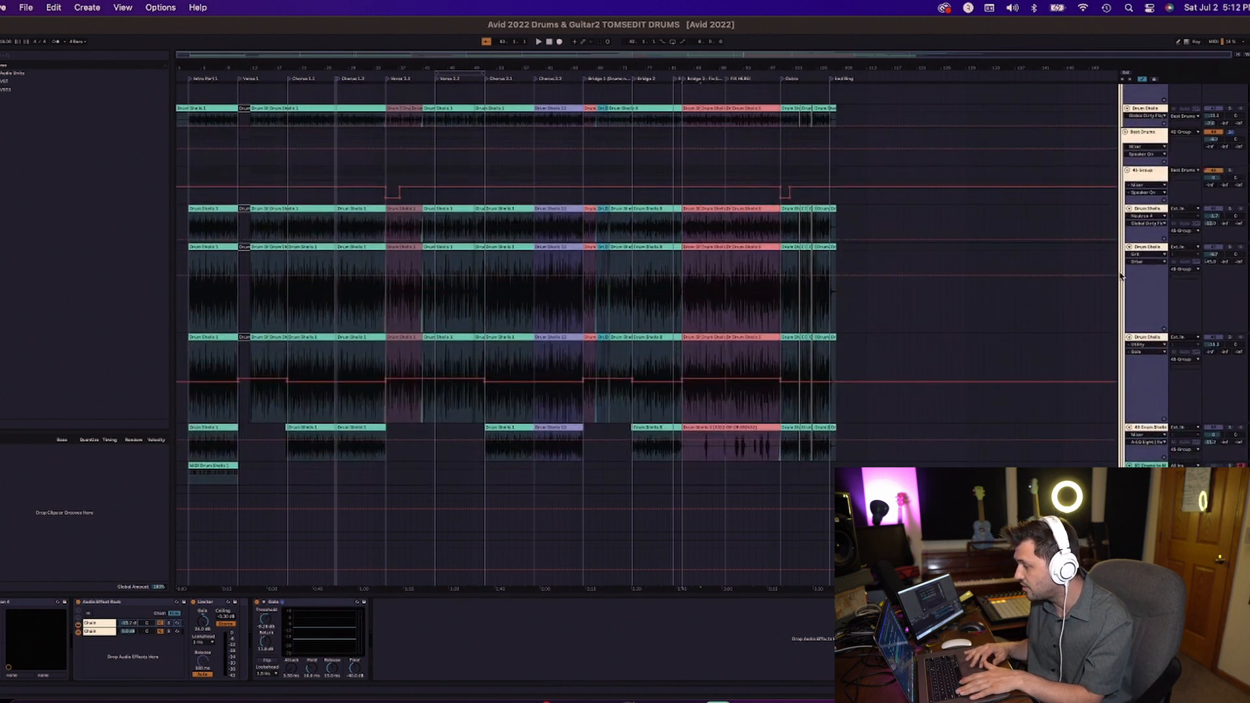
scroll(1120, 276, up, 5)
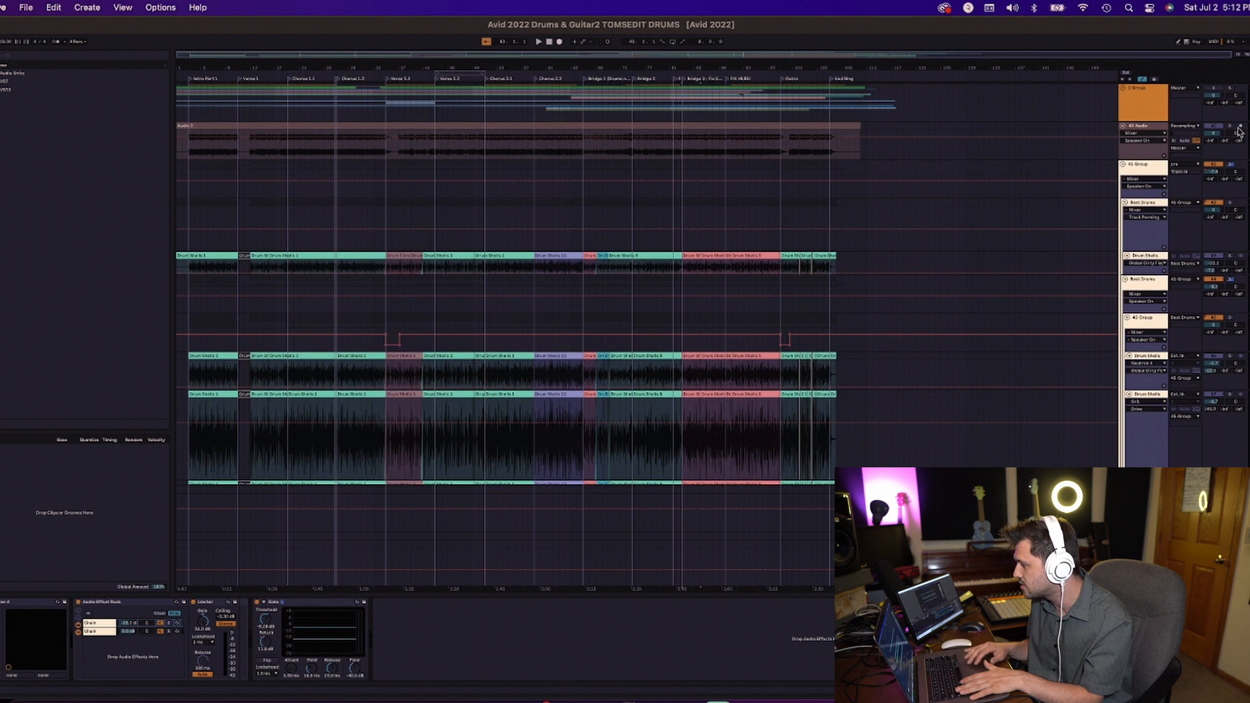
key(space)
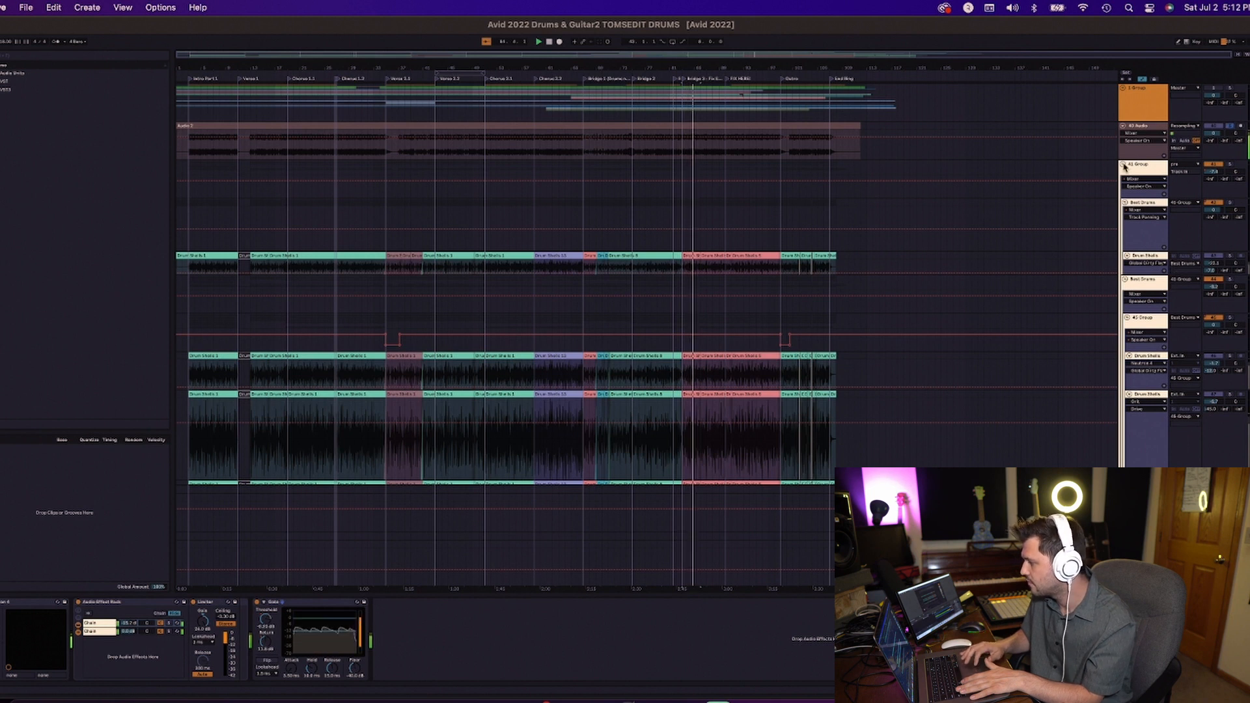
Fold the processed drums group and play the drums from Bridge 3 for comparison with the resampled track
click(1124, 166)
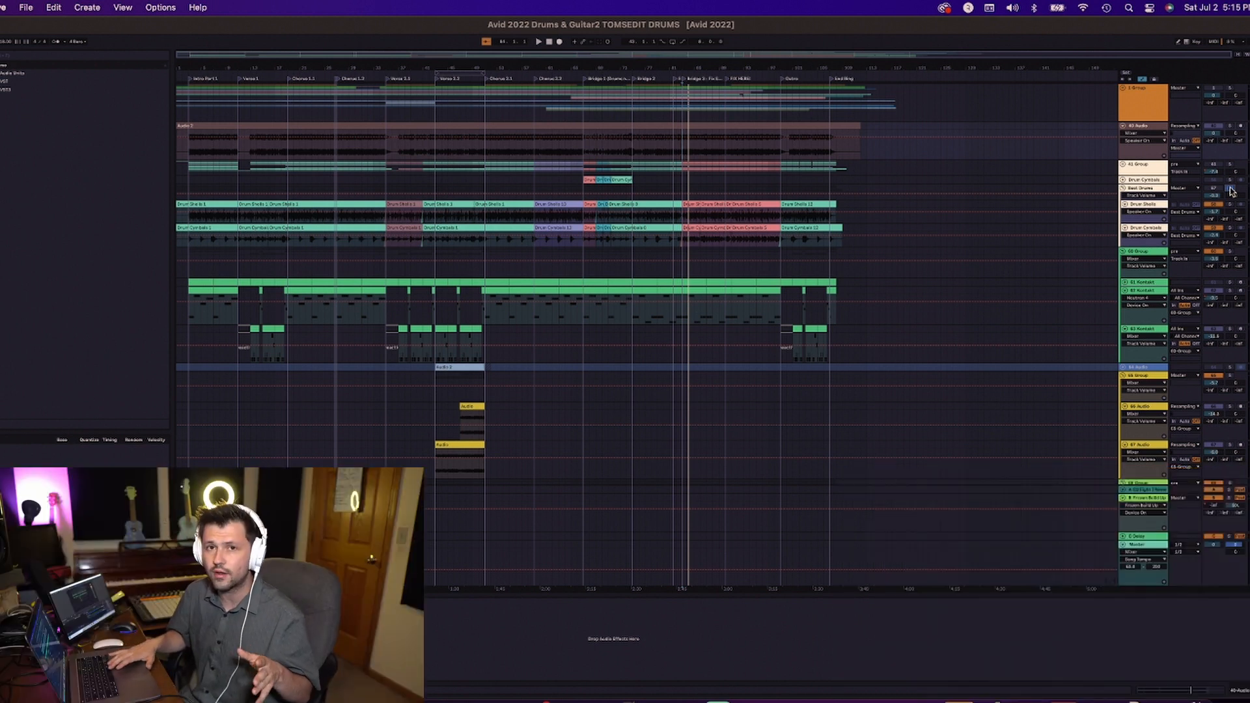
key(space)
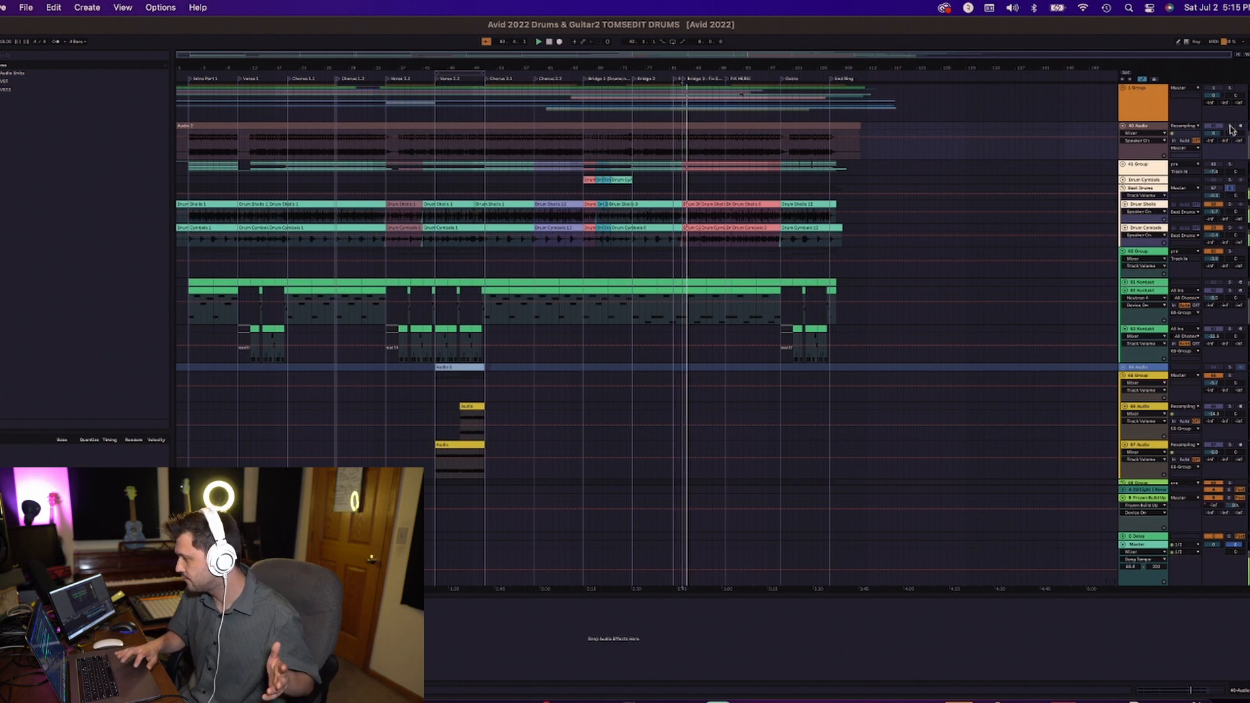